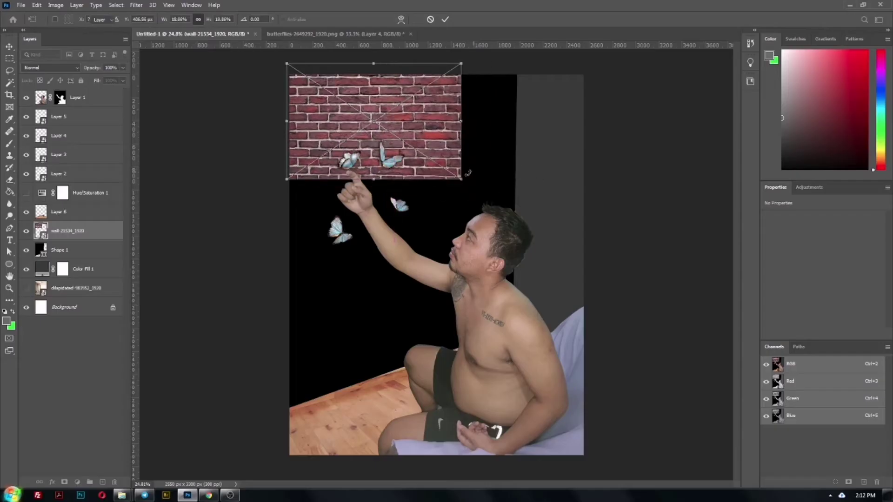
Add a layer mask to the wall copy, with a soft brush and black/white colours ready.
{"action": "left_click", "coordinate": [100, 241]}
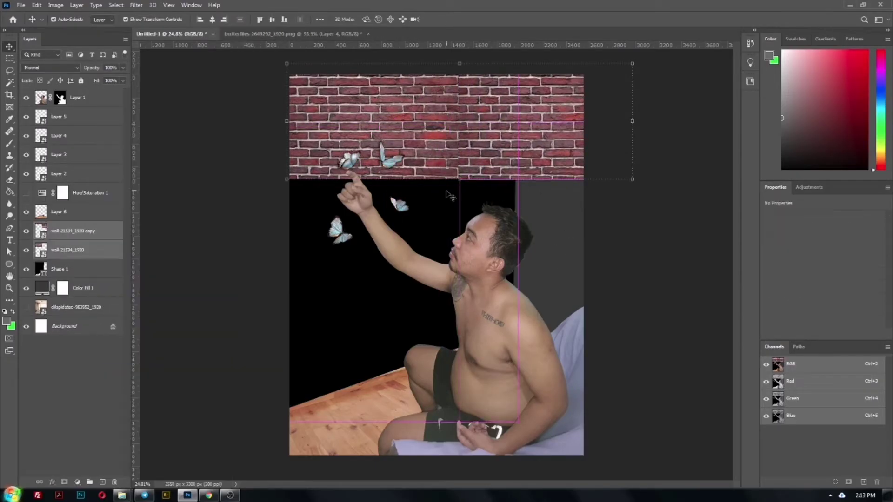
{"action": "left_click", "coordinate": [64, 482]}
{"action": "key", "text": "b"}
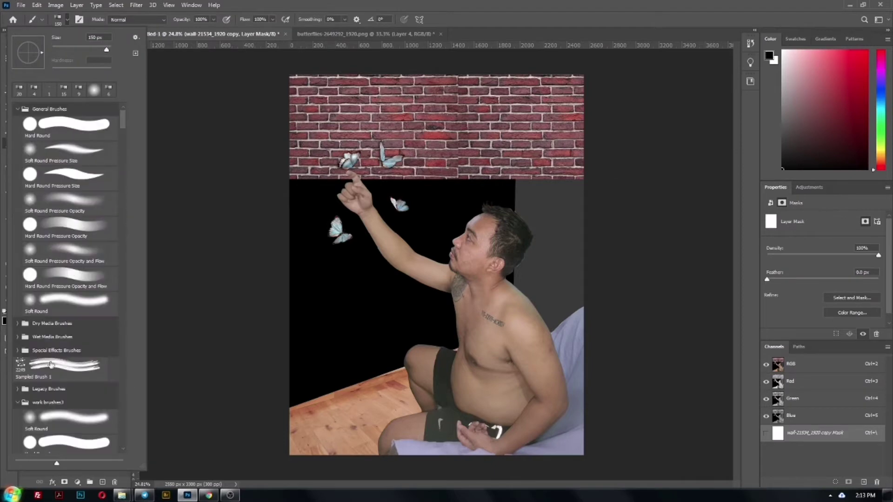
{"action": "key", "text": "Escape"}
{"action": "left_click", "coordinate": [70, 249]}
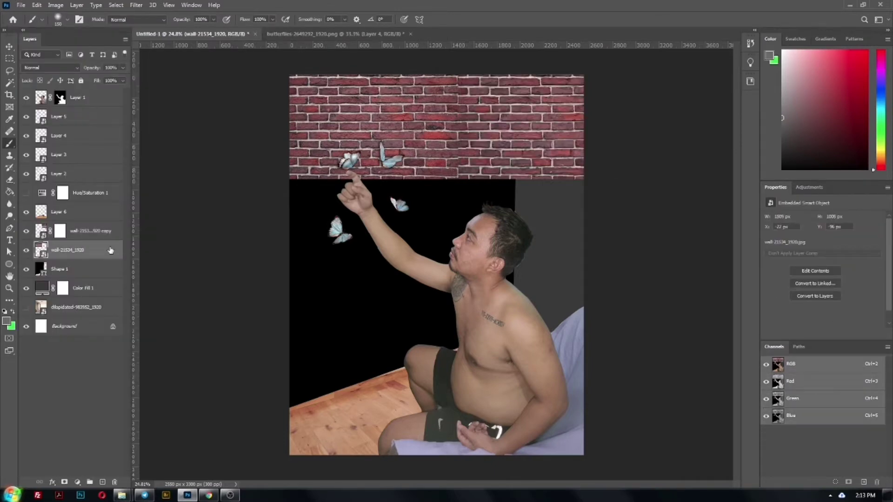
{"action": "left_click", "coordinate": [59, 230]}
{"action": "key", "text": "d"}
Drag the wall copies down so the brick fills the backdrop to the wooden floor.
{"action": "right_click", "coordinate": [93, 230]}
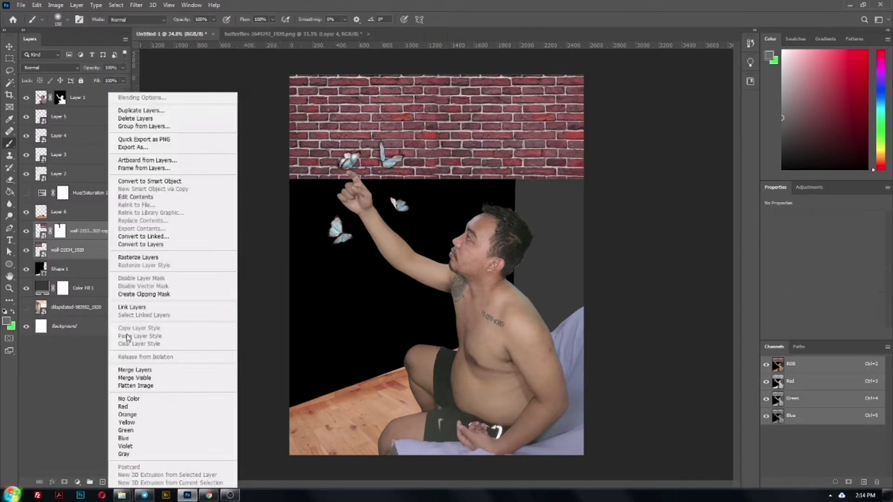
{"action": "key", "text": "v"}
{"action": "left_click_drag", "start_coordinate": [436, 140], "coordinate": [437, 344]}
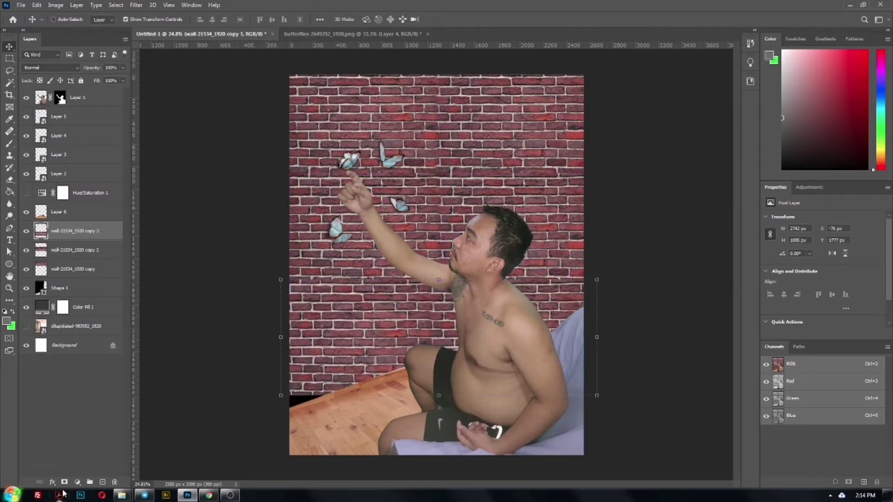
Mask wall copy 3 and merge the wall copies into one layer.
{"action": "left_click", "coordinate": [64, 482]}
{"action": "key", "text": "b"}
{"action": "key", "text": "d"}
{"action": "left_click", "coordinate": [70, 269], "text": "shift"}
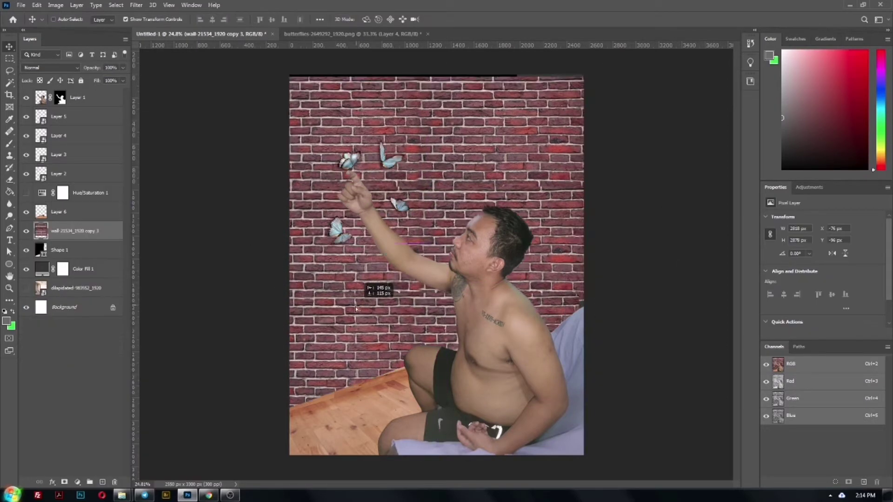
{"action": "key", "text": "ctrl+e"}
Distort the merged back wall, pulling its right edge inward to form a corner.
{"action": "key", "text": "ctrl+t"}
{"action": "right_click", "coordinate": [378, 148]}
{"action": "left_click", "coordinate": [395, 198]}
{"action": "left_click_drag", "start_coordinate": [550, 65], "coordinate": [518, 77]}
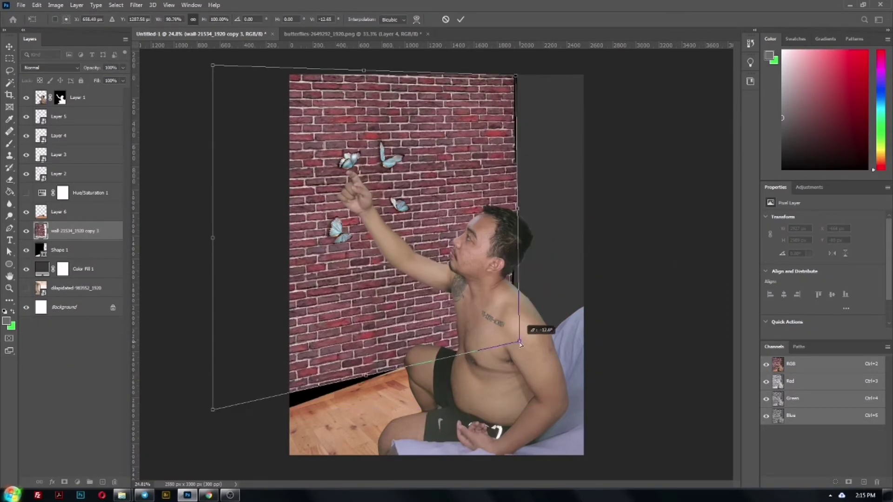
{"action": "key", "text": "Return"}
Duplicate the back wall and shift the copy toward the right side.
{"action": "key", "text": "ctrl+j"}
{"action": "key", "text": "ctrl+t"}
{"action": "left_click_drag", "start_coordinate": [421, 224], "coordinate": [508, 225]}
{"action": "left_click_drag", "start_coordinate": [318, 59], "coordinate": [517, 76]}
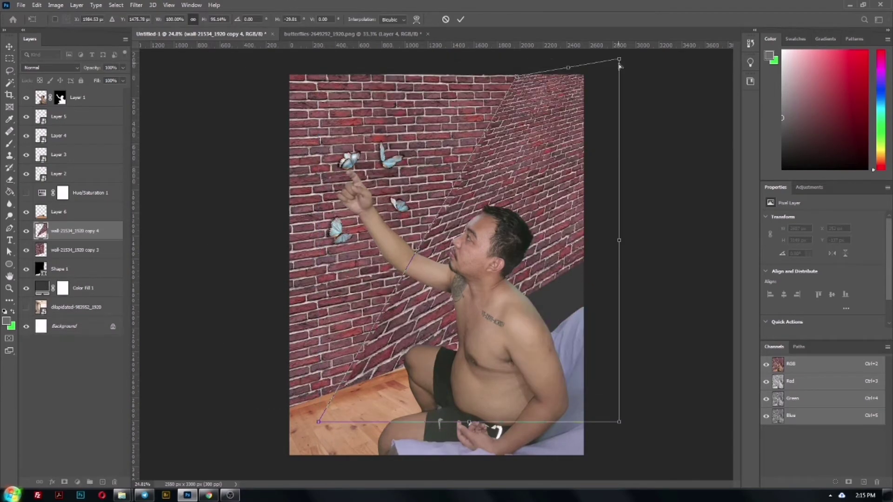
{"action": "left_click_drag", "start_coordinate": [318, 421], "coordinate": [517, 347]}
{"action": "left_click_drag", "start_coordinate": [619, 422], "coordinate": [655, 417]}
{"action": "left_click_drag", "start_coordinate": [619, 59], "coordinate": [673, 87]}
{"action": "key", "text": "Escape"}
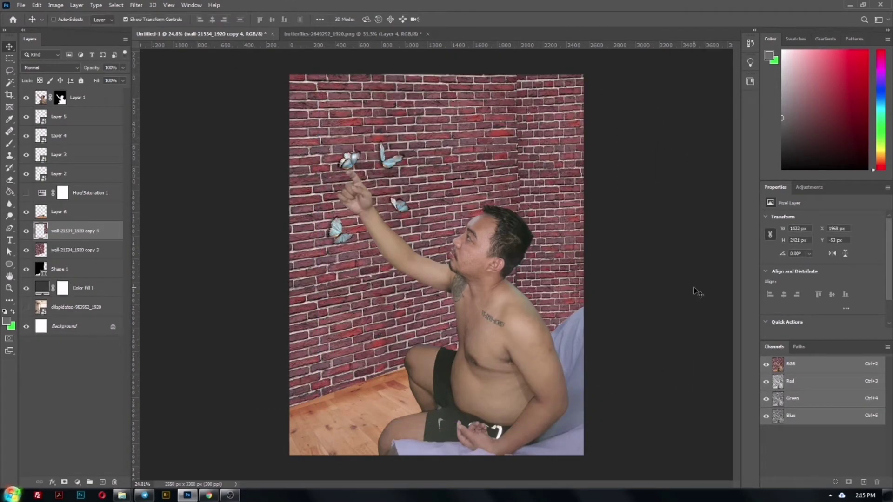
{"action": "key", "text": "ctrl+minus"}
{"action": "key", "text": "ctrl+minus"}
Perspective-transform the wall copy into the angled right-side wall.
{"action": "key", "text": "ctrl+t"}
{"action": "right_click", "coordinate": [491, 231]}
{"action": "left_click", "coordinate": [522, 282]}
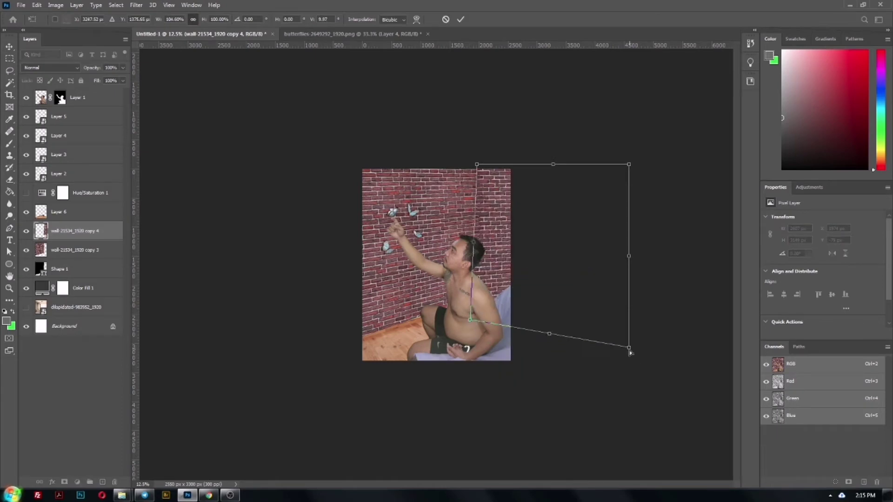
{"action": "left_click_drag", "start_coordinate": [628, 347], "coordinate": [563, 429]}
{"action": "left_click_drag", "start_coordinate": [629, 164], "coordinate": [635, 187]}
{"action": "key", "text": "Escape"}
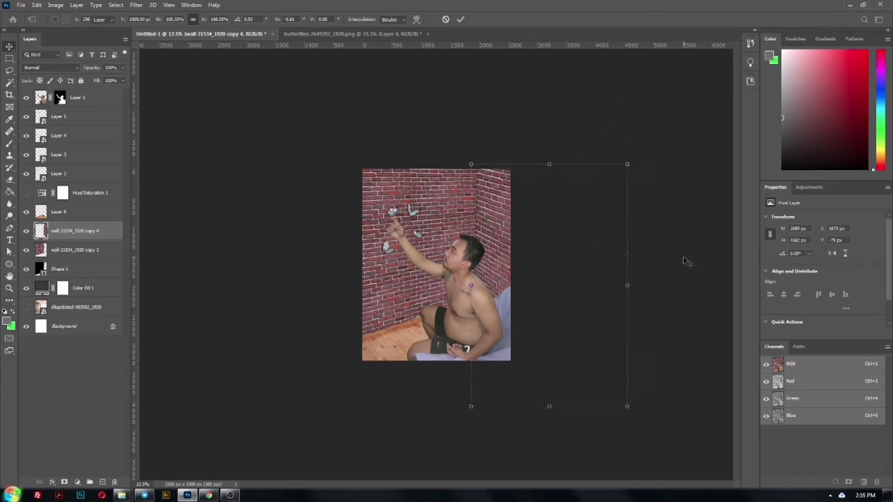
{"action": "key", "text": "ctrl+plus"}
{"action": "key", "text": "alt+bracketleft"}
Clip Color Balance (midtones slightly cyan) and Exposure adjustments to the floor layer.
{"action": "left_click", "coordinate": [70, 212]}
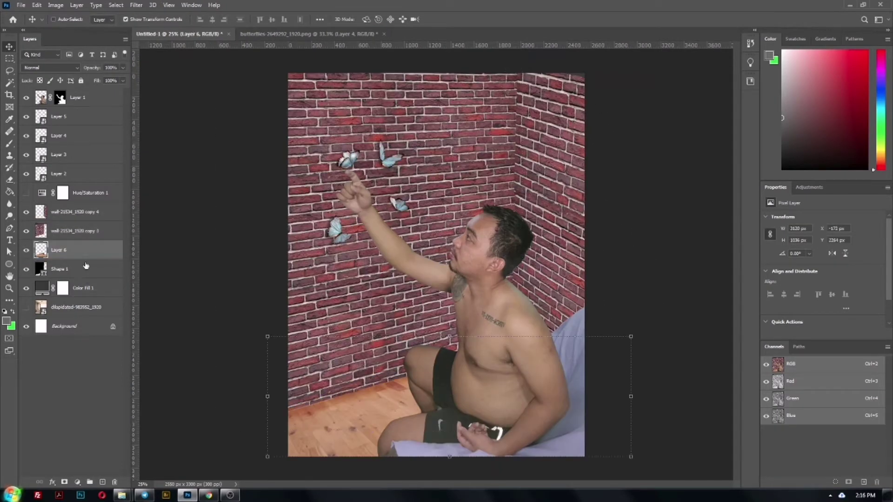
{"action": "left_click", "coordinate": [77, 482]}
{"action": "left_click", "coordinate": [97, 401]}
{"action": "right_click", "coordinate": [86, 212]}
{"action": "left_click", "coordinate": [122, 273]}
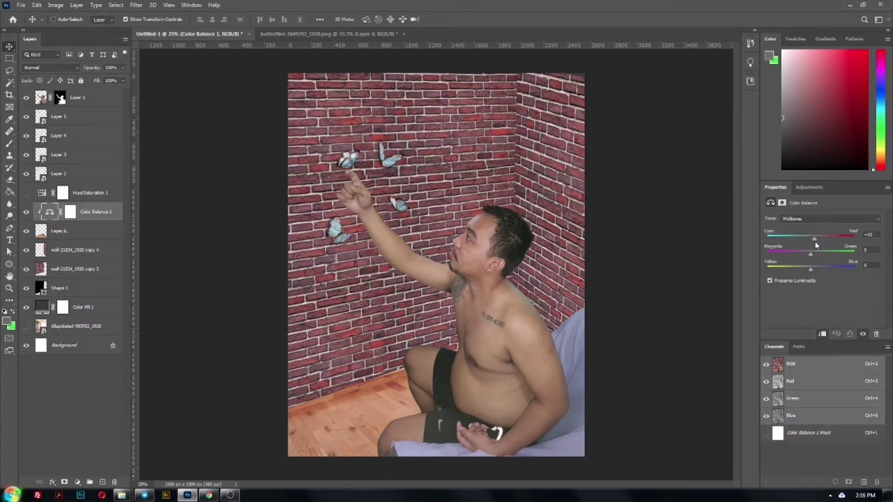
{"action": "left_click_drag", "start_coordinate": [810, 238], "coordinate": [817, 239]}
{"action": "left_click", "coordinate": [78, 482]}
{"action": "left_click", "coordinate": [93, 368]}
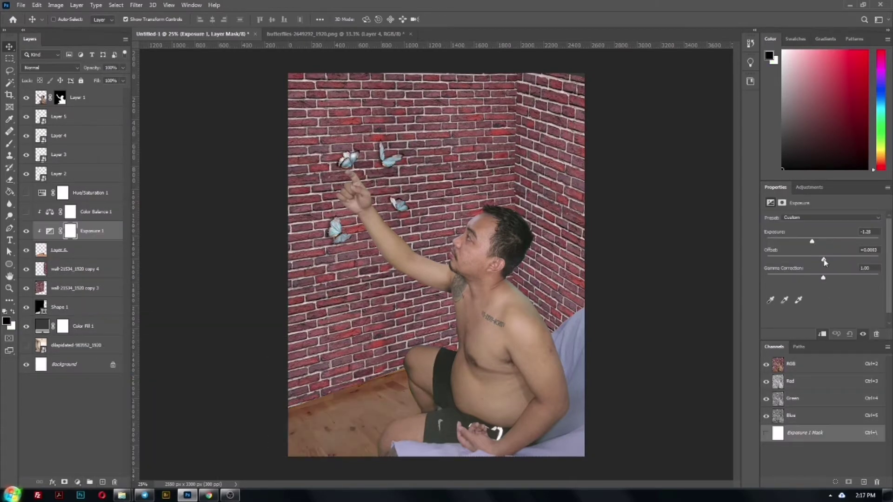
Add a clipped dark reddish Colorize Hue/Saturation to the floor, with its mask inverted to black.
{"action": "left_click", "coordinate": [77, 482]}
{"action": "left_click", "coordinate": [149, 413]}
{"action": "left_click_drag", "start_coordinate": [821, 255], "coordinate": [775, 254]}
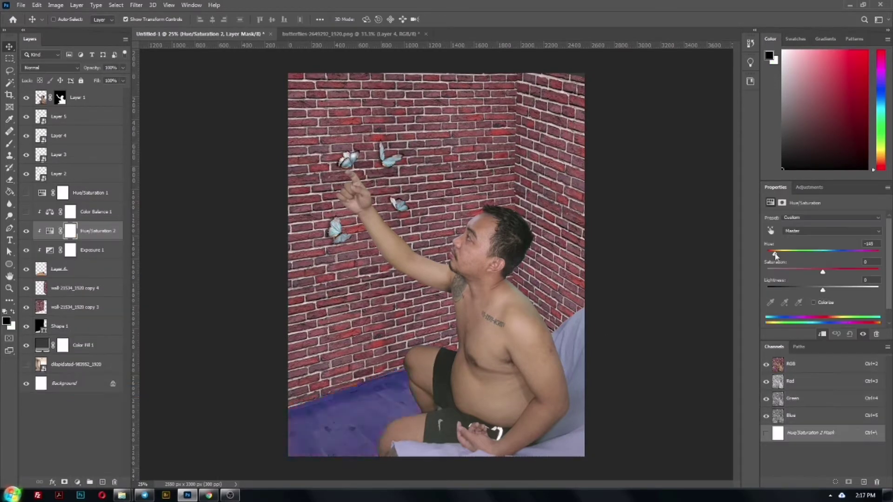
{"action": "left_click", "coordinate": [814, 303]}
{"action": "left_click_drag", "start_coordinate": [824, 294], "coordinate": [807, 293]}
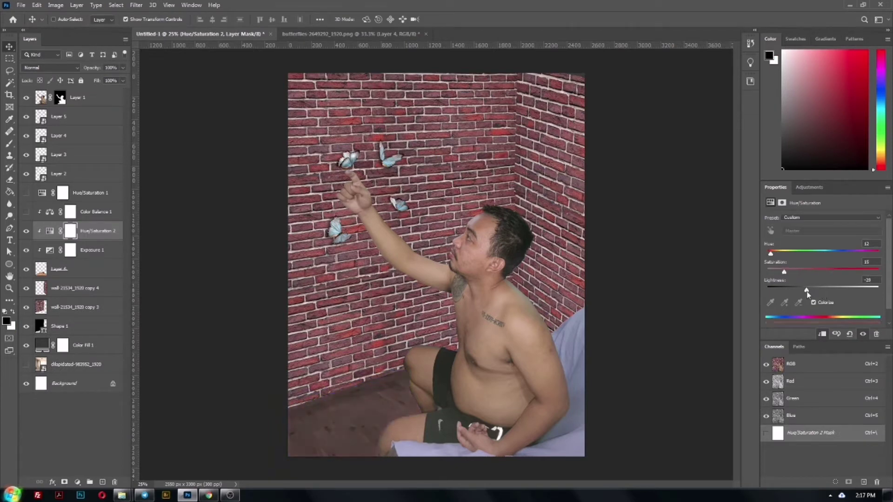
{"action": "left_click", "coordinate": [27, 251]}
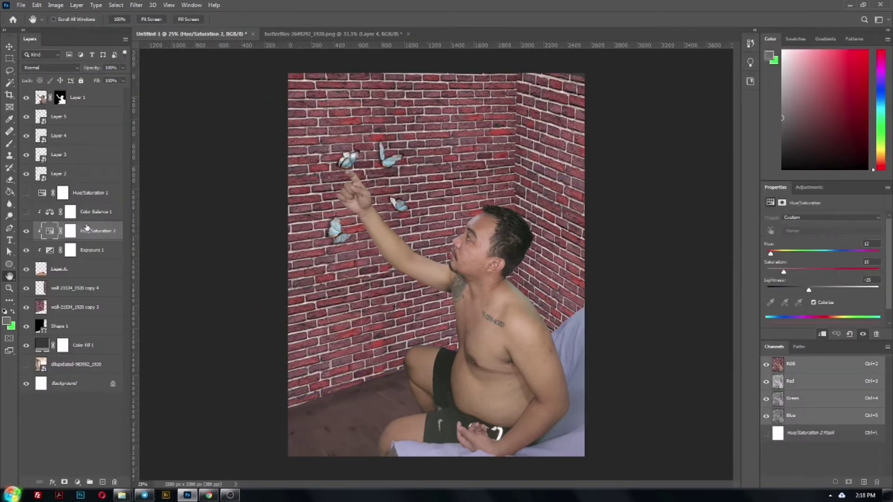
{"action": "key", "text": "Escape"}
{"action": "key", "text": "ctrl+i"}
Paint the dark floor tint into the lower-left floor on the Hue/Saturation 2 mask.
{"action": "key", "text": "b"}
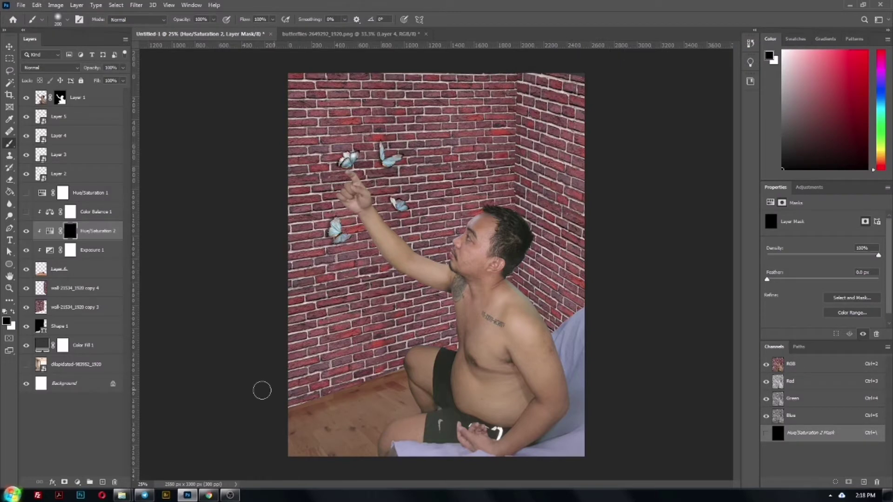
{"action": "left_click_drag", "start_coordinate": [417, 409], "coordinate": [432, 361]}
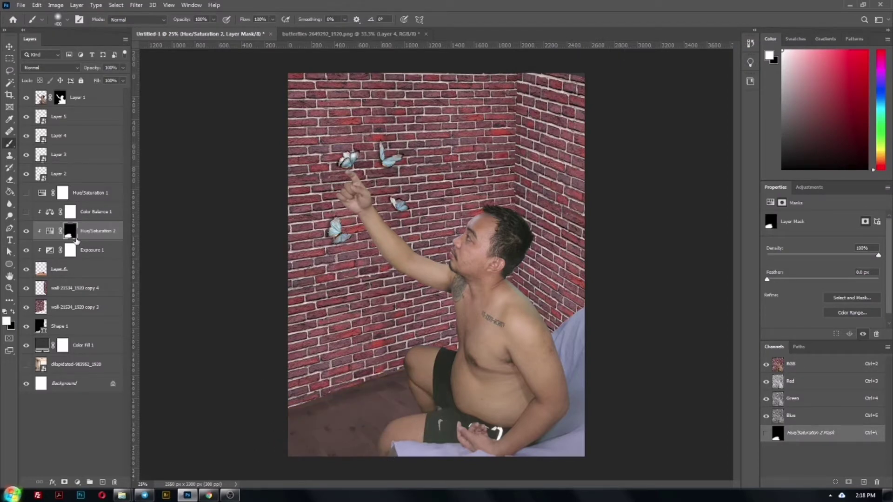
{"action": "key", "text": "x"}
{"action": "left_click_drag", "start_coordinate": [339, 432], "coordinate": [395, 400]}
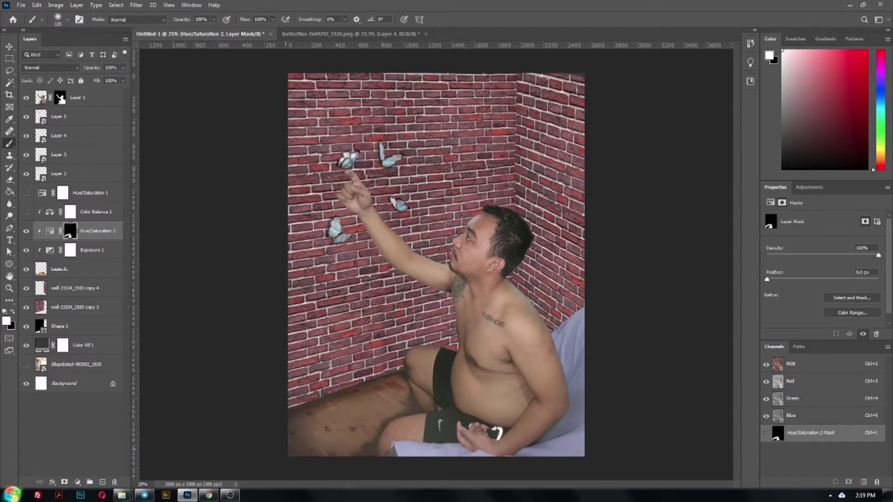
Add a green Colorize Hue/Saturation 3 with a black mask and paint glow under the man.
{"action": "key", "text": "ctrl+j"}
{"action": "key", "text": "ctrl+i"}
{"action": "left_click", "coordinate": [50, 231]}
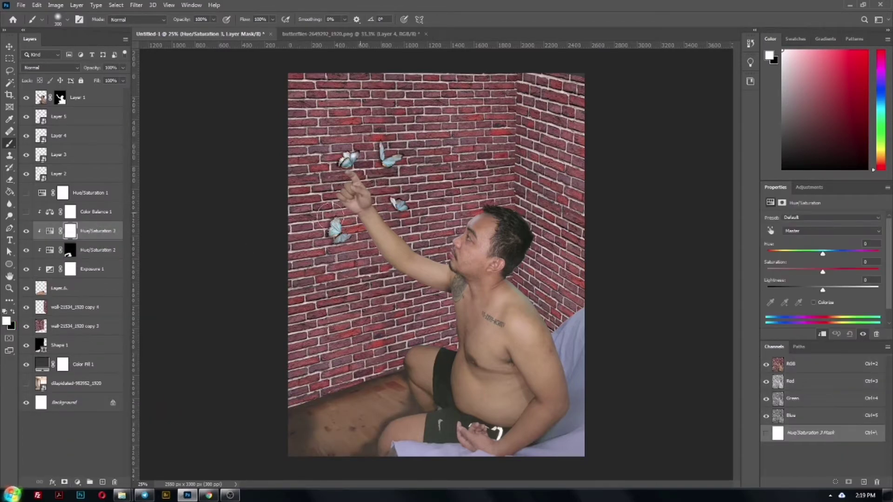
{"action": "left_click_drag", "start_coordinate": [837, 256], "coordinate": [803, 255]}
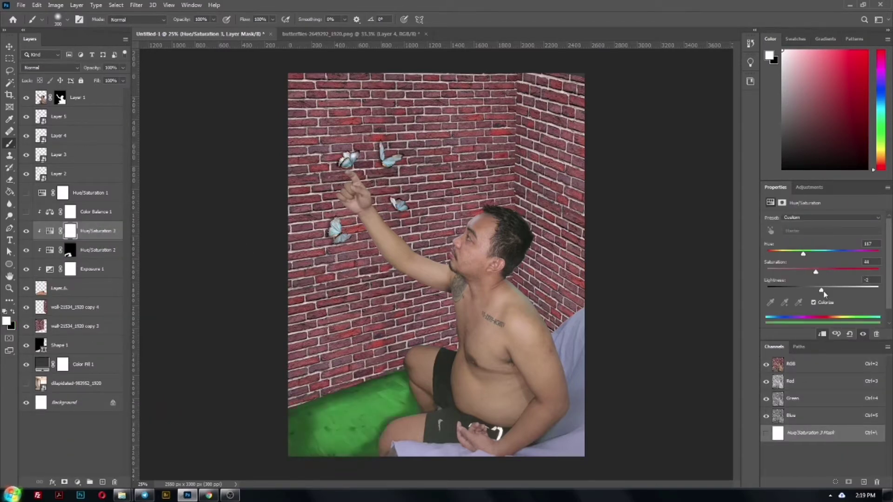
{"action": "left_click", "coordinate": [782, 203]}
{"action": "key", "text": "ctrl+i"}
{"action": "mouse_move", "coordinate": [389, 400]}
{"action": "left_mouse_down"}
{"action": "mouse_move", "coordinate": [325, 433]}
{"action": "mouse_move", "coordinate": [338, 399]}
{"action": "mouse_move", "coordinate": [317, 409]}
{"action": "mouse_move", "coordinate": [353, 419]}
{"action": "mouse_move", "coordinate": [279, 423]}
{"action": "left_mouse_up"}
{"action": "left_click", "coordinate": [93, 250]}
{"action": "key", "text": "x"}
{"action": "key", "text": "x"}
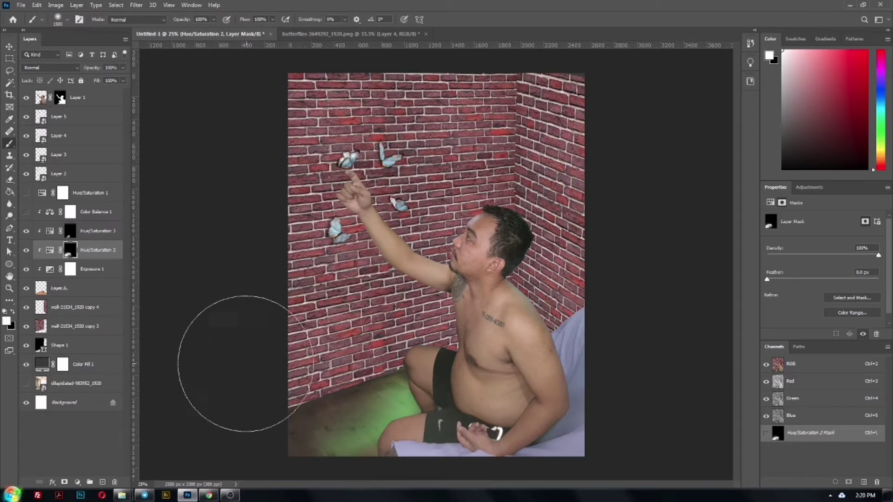
Add an Exposure 2 adjustment clipped to the back wall layer.
{"action": "left_click", "coordinate": [91, 326]}
{"action": "left_click", "coordinate": [78, 482]}
{"action": "left_click", "coordinate": [93, 372]}
Lower Exposure 2's exposure and offset to darken the back wall.
{"action": "key", "text": "ctrl+alt+g"}
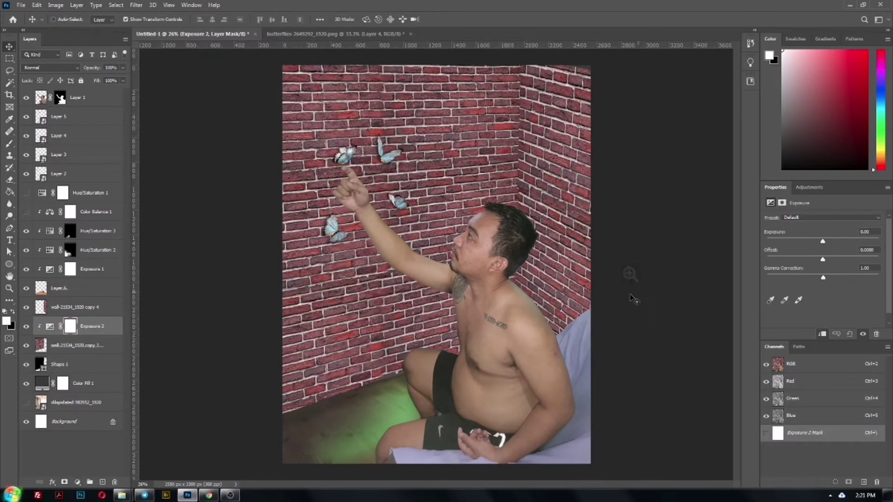
{"action": "left_click_drag", "start_coordinate": [823, 241], "coordinate": [806, 241]}
{"action": "mouse_move", "coordinate": [823, 259]}
{"action": "left_mouse_down"}
{"action": "mouse_move", "coordinate": [802, 241]}
{"action": "mouse_move", "coordinate": [783, 253]}
{"action": "left_mouse_up"}
Add a clipped Hue/Saturation 4 with Colorize and heavily lowered lightness on the back wall.
{"action": "left_click", "coordinate": [77, 482]}
{"action": "left_click", "coordinate": [93, 404]}
{"action": "key", "text": "ctrl+alt+g"}
{"action": "left_click", "coordinate": [822, 255]}
{"action": "left_click", "coordinate": [814, 302]}
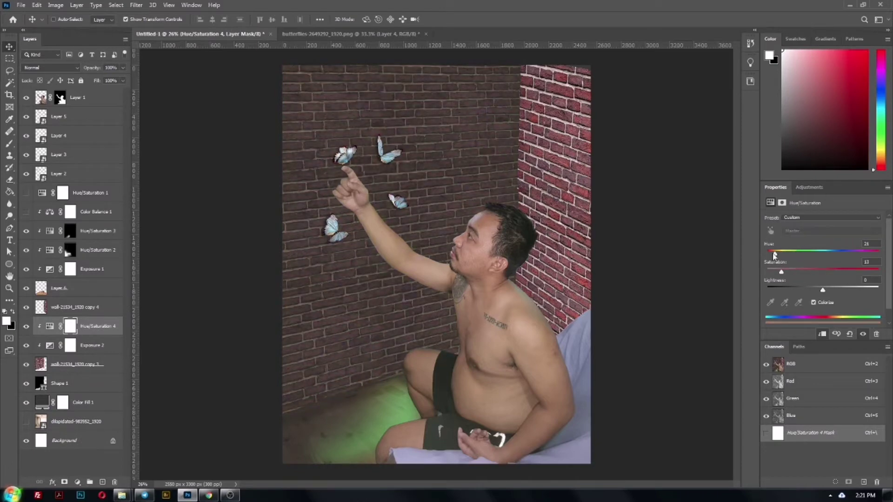
{"action": "left_click_drag", "start_coordinate": [822, 292], "coordinate": [788, 292]}
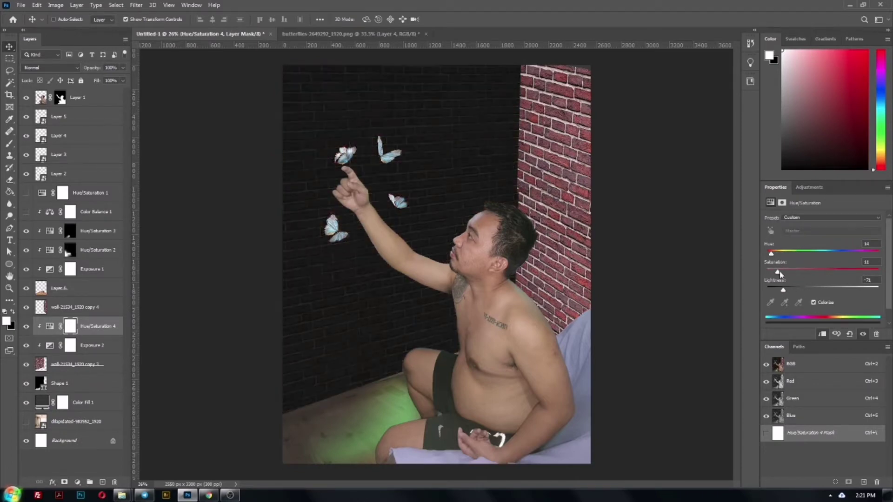
Set Blend If on Hue/Saturation 4 so the darkest wall tones bypass it.
{"action": "double_click", "coordinate": [100, 328]}
{"action": "left_click_drag", "start_coordinate": [669, 228], "coordinate": [675, 228]}
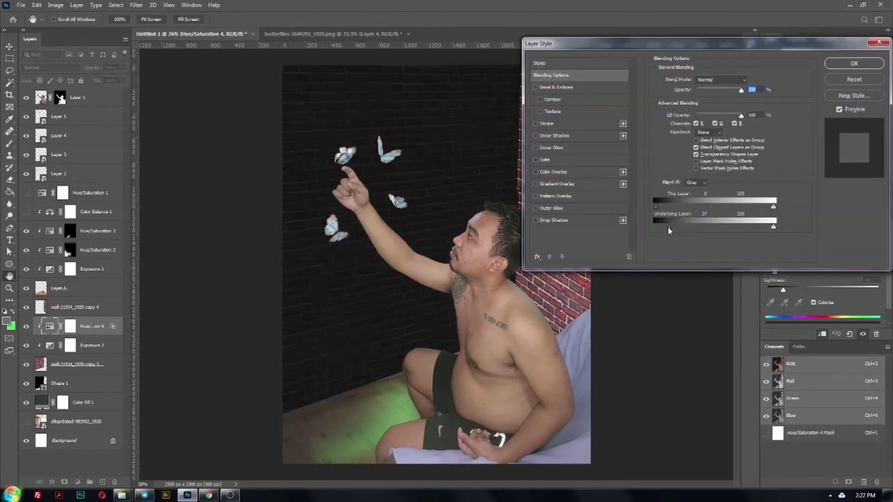
{"action": "key", "text": "Return"}
Invert the Hue/Saturation 4 mask and paint darkness along the wall's bottom-left, top and left edges.
{"action": "key", "text": "b"}
{"action": "key", "text": "ctrl+i"}
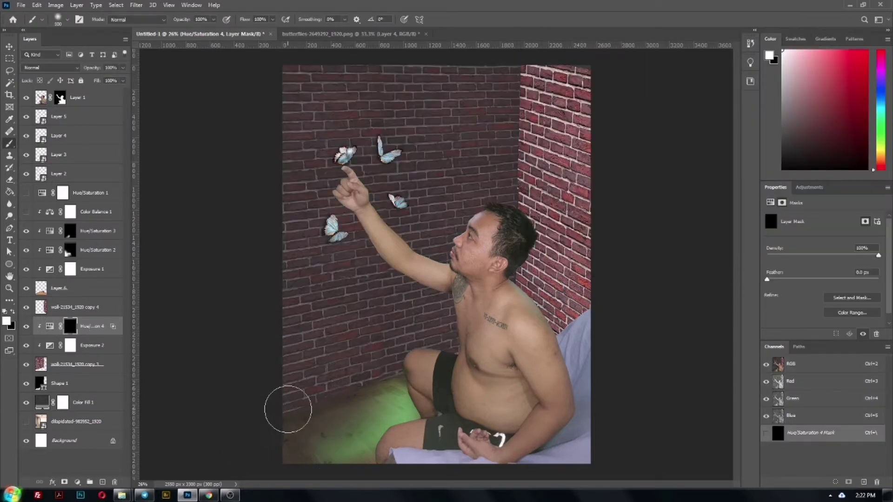
{"action": "left_click_drag", "start_coordinate": [289, 410], "coordinate": [432, 332]}
{"action": "left_click_drag", "start_coordinate": [517, 93], "coordinate": [247, 114]}
{"action": "left_click_drag", "start_coordinate": [293, 139], "coordinate": [309, 424]}
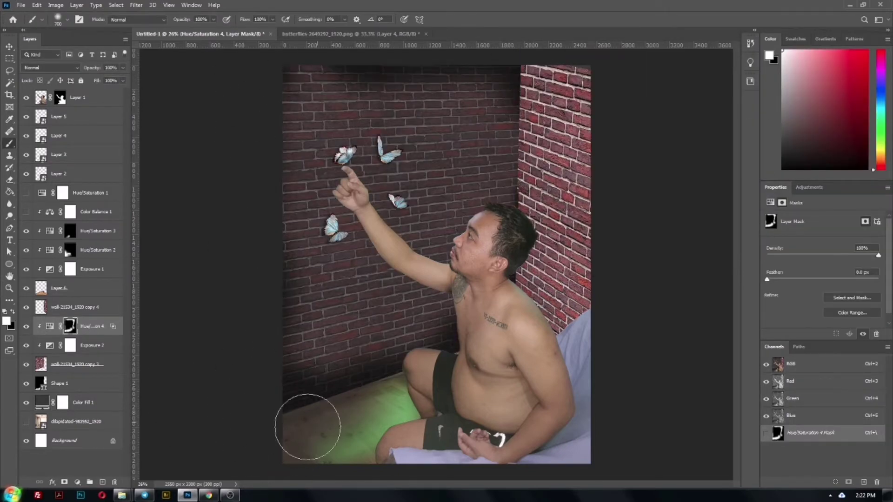
Duplicate both wall-darkening adjustments for the right-hand wall.
{"action": "left_click", "coordinate": [103, 334], "text": "ctrl"}
{"action": "right_click", "coordinate": [104, 334]}
{"action": "left_click", "coordinate": [120, 145]}
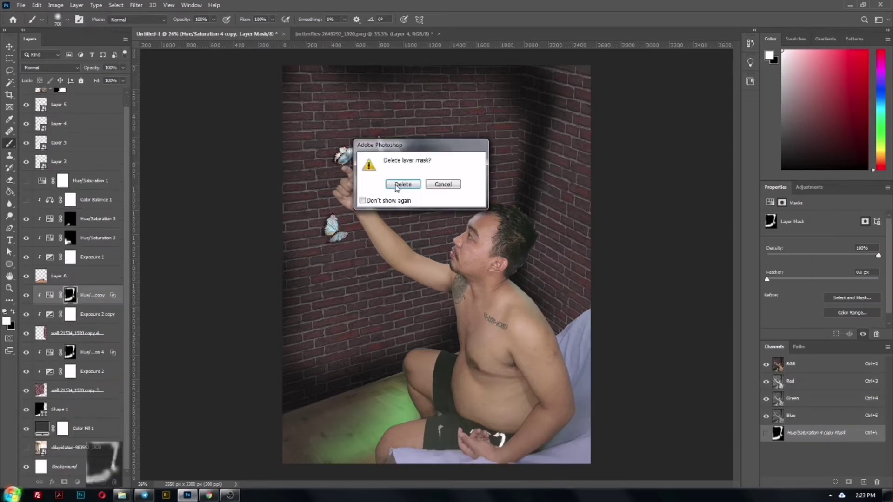
Paint shading along the wall corner on the Hue/Saturation 4 copy and original masks.
{"action": "key", "text": "Return"}
{"action": "left_click", "coordinate": [65, 484]}
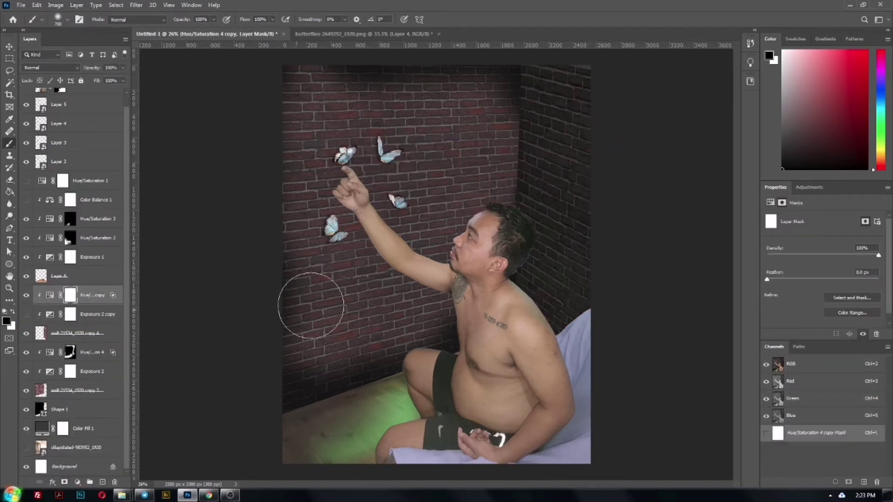
{"action": "key", "text": "ctrl+i"}
{"action": "key", "text": "bracketleft"}
{"action": "key", "text": "bracketleft"}
{"action": "mouse_move", "coordinate": [526, 68]}
{"action": "left_mouse_down"}
{"action": "mouse_move", "coordinate": [507, 178]}
{"action": "mouse_move", "coordinate": [492, 71]}
{"action": "left_mouse_up"}
{"action": "left_click", "coordinate": [70, 352]}
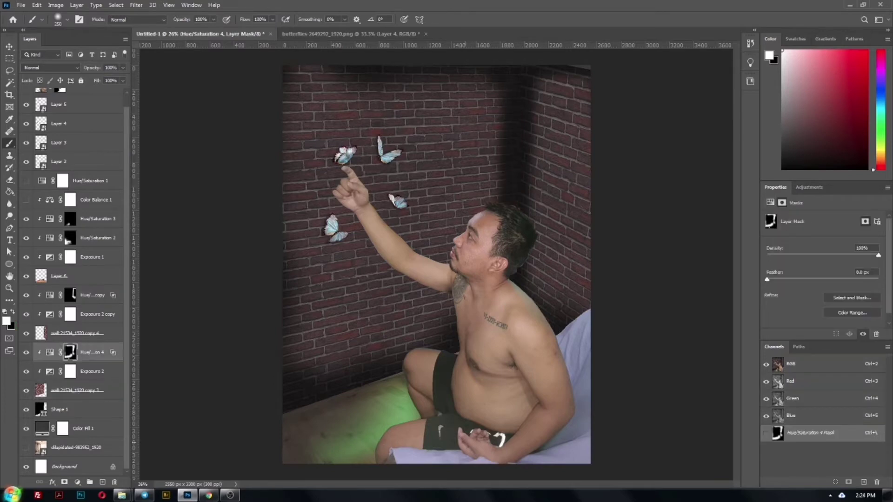
{"action": "key", "text": "bracketright"}
{"action": "key", "text": "bracketright"}
{"action": "key", "text": "bracketright"}
{"action": "key", "text": "x"}
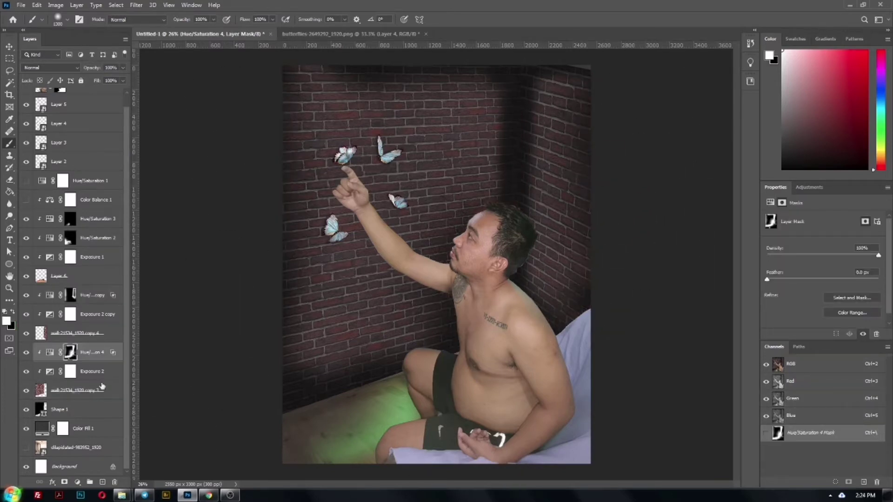
Add a masked Hue/Saturation 5 darkening the floor's green glow, then stamp visible onto a new layer.
{"action": "left_click", "coordinate": [58, 276]}
{"action": "left_click", "coordinate": [77, 482]}
{"action": "left_click", "coordinate": [93, 393]}
{"action": "left_click_drag", "start_coordinate": [99, 242], "coordinate": [98, 249]}
{"action": "key", "text": "ctrl+i"}
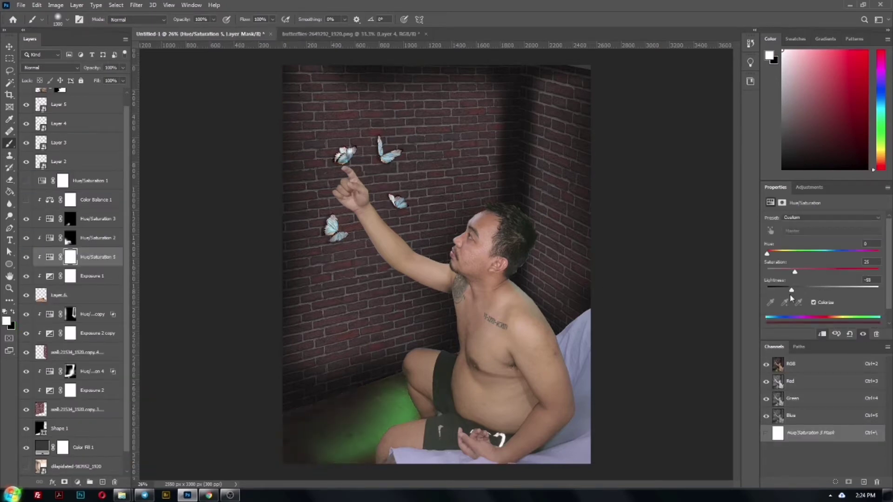
{"action": "key", "text": "bracketleft"}
{"action": "key", "text": "bracketleft"}
{"action": "key", "text": "bracketleft"}
{"action": "left_click_drag", "start_coordinate": [309, 418], "coordinate": [420, 383]}
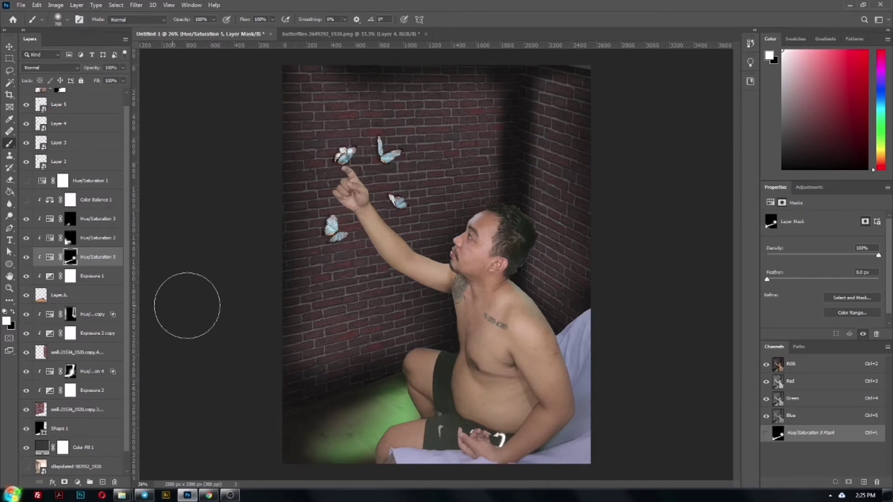
{"action": "key", "text": "ctrl+alt+shift+e"}
Add a clipped Color Balance shifting the merged image's midtones toward cyan and green.
{"action": "key", "text": "v"}
{"action": "left_click", "coordinate": [77, 482]}
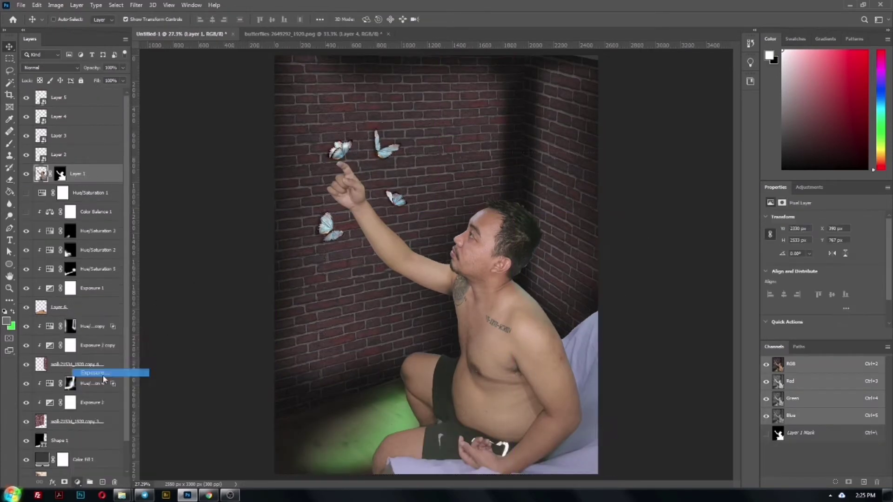
{"action": "left_click", "coordinate": [125, 399]}
{"action": "right_click", "coordinate": [93, 173]}
{"action": "left_click", "coordinate": [121, 266]}
{"action": "left_click_drag", "start_coordinate": [811, 239], "coordinate": [791, 238]}
{"action": "mouse_move", "coordinate": [811, 254]}
{"action": "left_mouse_down"}
{"action": "mouse_move", "coordinate": [822, 241]}
{"action": "mouse_move", "coordinate": [824, 259]}
{"action": "left_mouse_up"}
Add an Exposure adjustment with gamma correction 0.90.
{"action": "left_click", "coordinate": [77, 482]}
{"action": "left_click", "coordinate": [110, 372]}
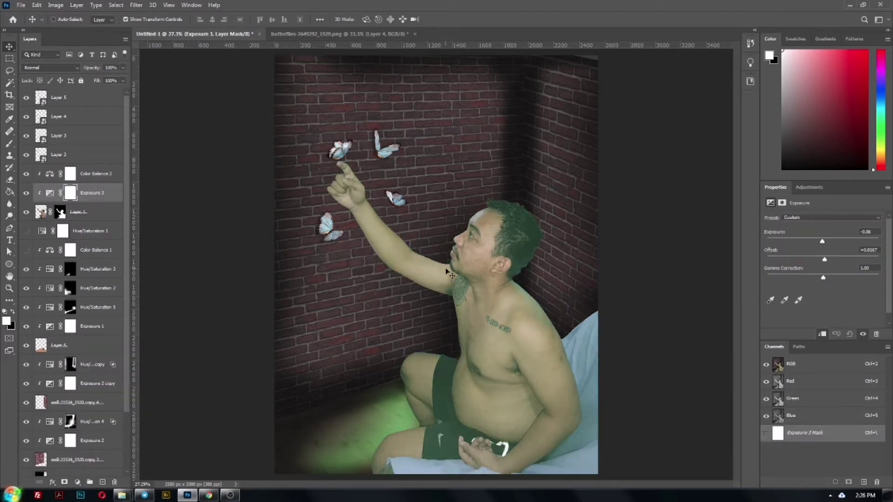
{"action": "left_click_drag", "start_coordinate": [792, 277], "coordinate": [827, 278]}
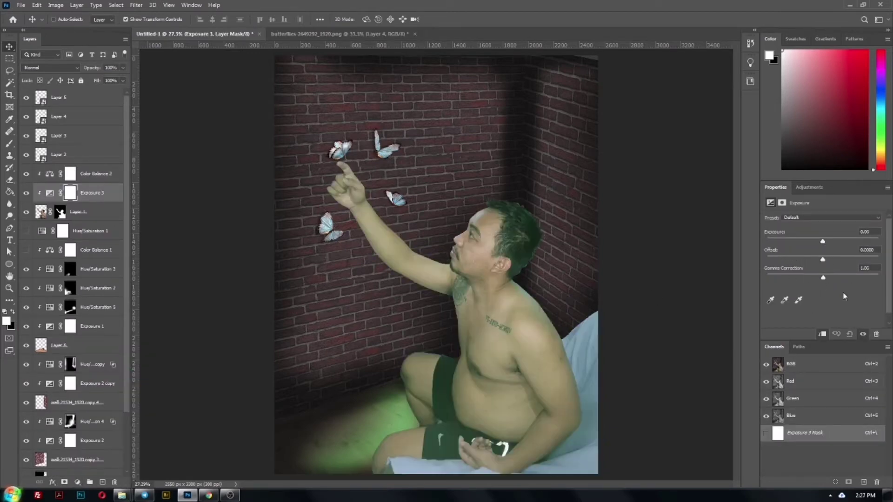
Add a clipped dark-green Colorize Hue/Saturation and hide it with an inverted black mask.
{"action": "left_click", "coordinate": [93, 174]}
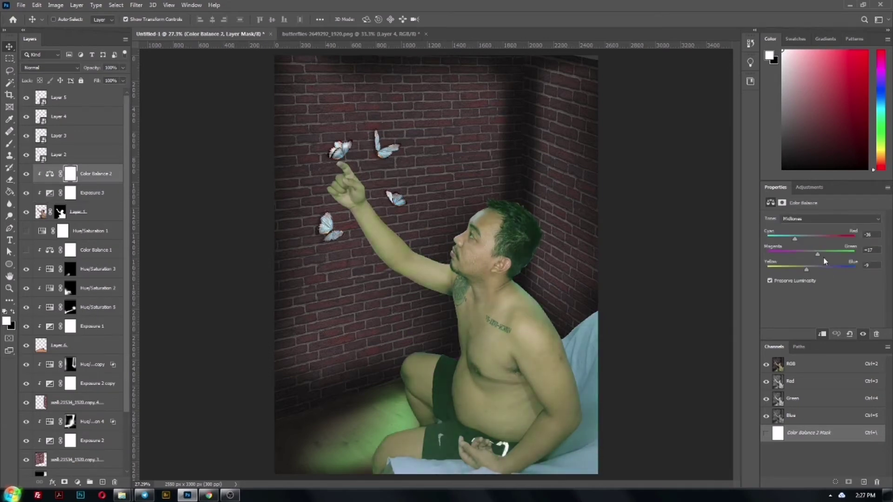
{"action": "left_click", "coordinate": [78, 482]}
{"action": "left_click", "coordinate": [139, 407]}
{"action": "mouse_move", "coordinate": [823, 254]}
{"action": "left_mouse_down"}
{"action": "mouse_move", "coordinate": [808, 253]}
{"action": "mouse_move", "coordinate": [791, 272]}
{"action": "left_mouse_up"}
{"action": "left_click", "coordinate": [813, 303]}
{"action": "left_click_drag", "start_coordinate": [823, 290], "coordinate": [803, 292]}
{"action": "key", "text": "ctrl+i"}
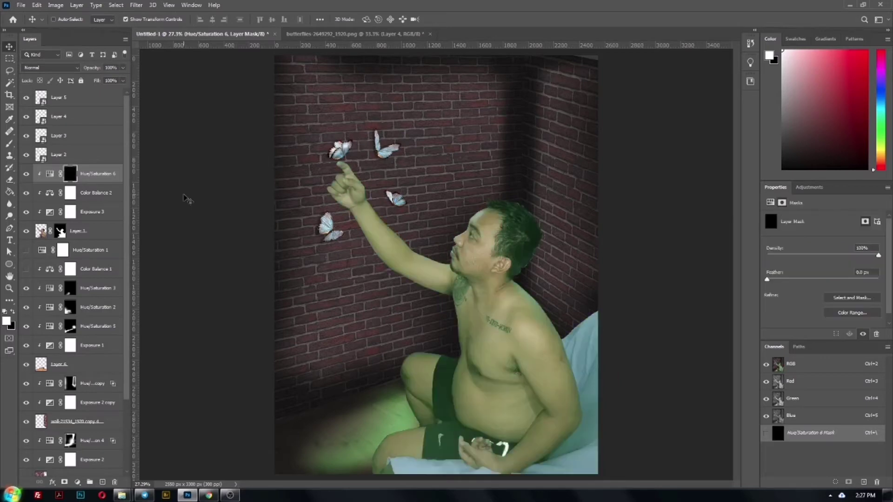
{"action": "key", "text": "ctrl+i"}
{"action": "key", "text": "b"}
{"action": "key", "text": "ctrl+i"}
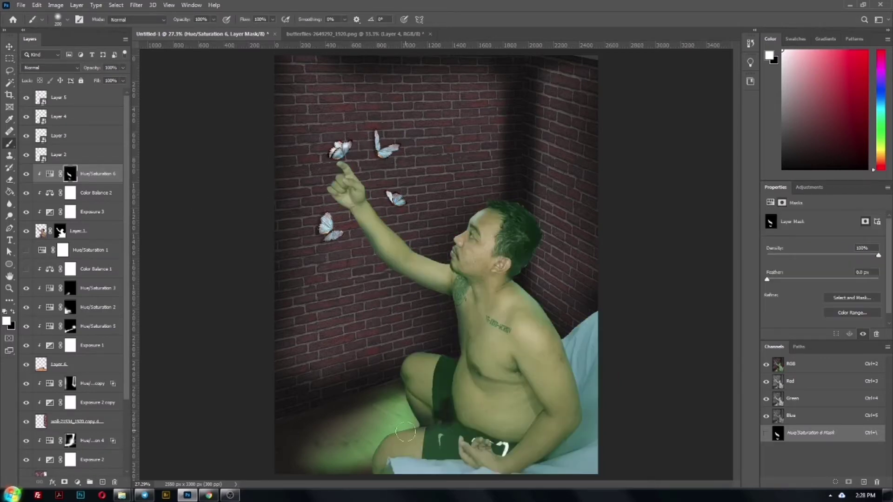
Paint the green tint over the bed sheet on the Hue/Saturation 6 mask.
{"action": "key", "text": "ctrl+minus"}
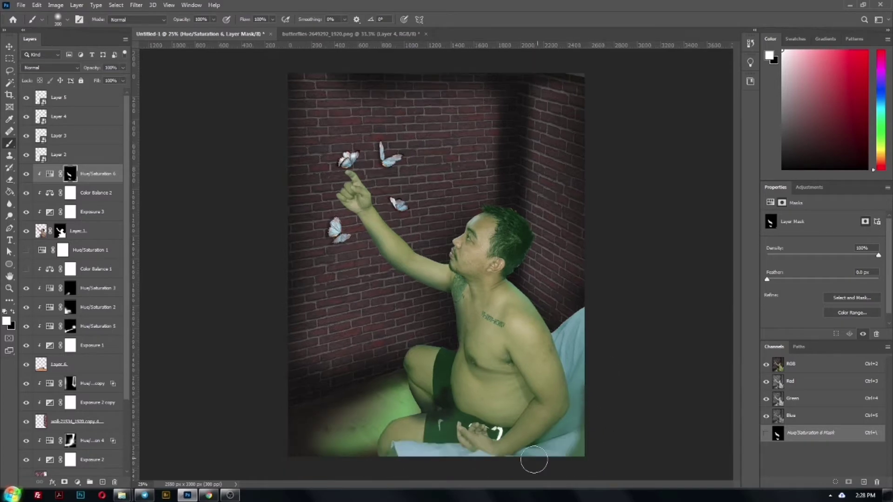
{"action": "mouse_move", "coordinate": [534, 460]}
{"action": "left_mouse_down"}
{"action": "mouse_move", "coordinate": [556, 414]}
{"action": "mouse_move", "coordinate": [542, 454]}
{"action": "left_mouse_up"}
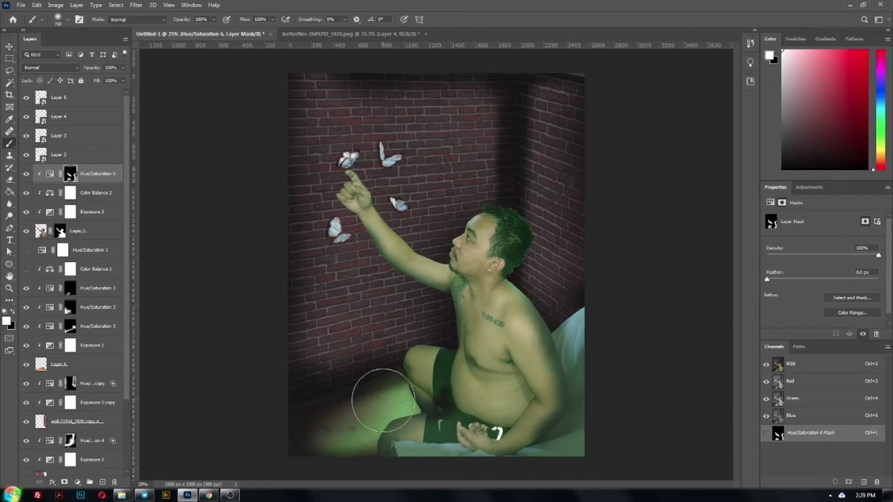
{"action": "key", "text": "ctrl+minus"}
{"action": "key", "text": "ctrl+minus"}
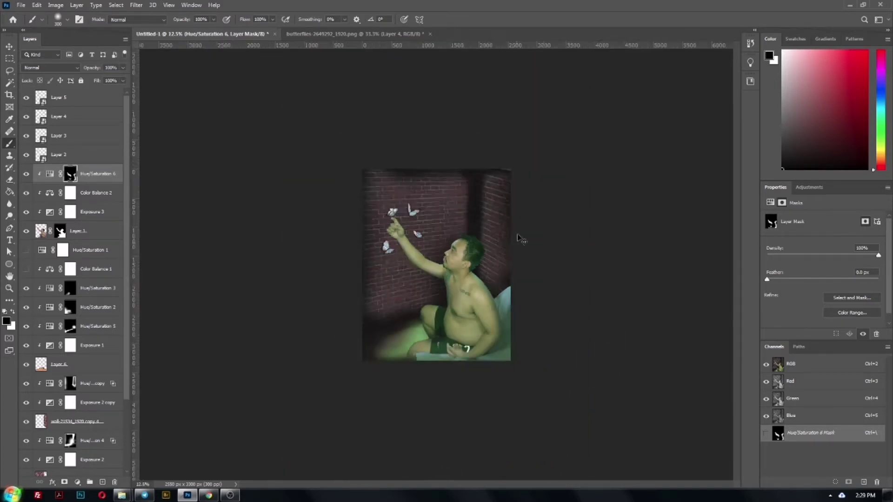
{"action": "key", "text": "ctrl+plus"}
{"action": "key", "text": "ctrl+plus"}
{"action": "key", "text": "ctrl+plus"}
{"action": "key", "text": "ctrl+minus"}
{"action": "key", "text": "ctrl+minus"}
{"action": "key", "text": "ctrl+minus"}
{"action": "key", "text": "ctrl+plus"}
{"action": "key", "text": "ctrl+plus"}
{"action": "key", "text": "ctrl+plus"}
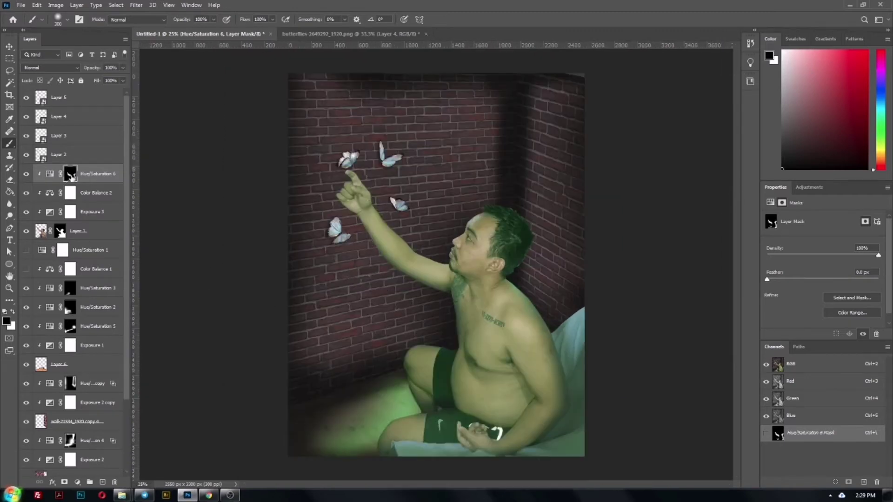
Lower the Hue/Saturation 6 lightness and paint the dark tint over the man's body and shorts.
{"action": "left_click", "coordinate": [50, 173]}
{"action": "left_click_drag", "start_coordinate": [796, 289], "coordinate": [790, 289]}
{"action": "key", "text": "ctrl+backslash"}
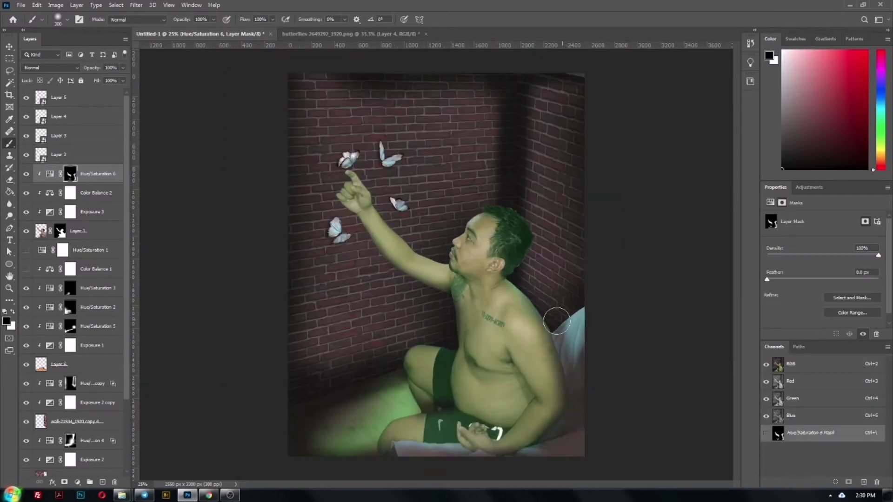
{"action": "key", "text": "d"}
{"action": "left_click_drag", "start_coordinate": [528, 247], "coordinate": [442, 445]}
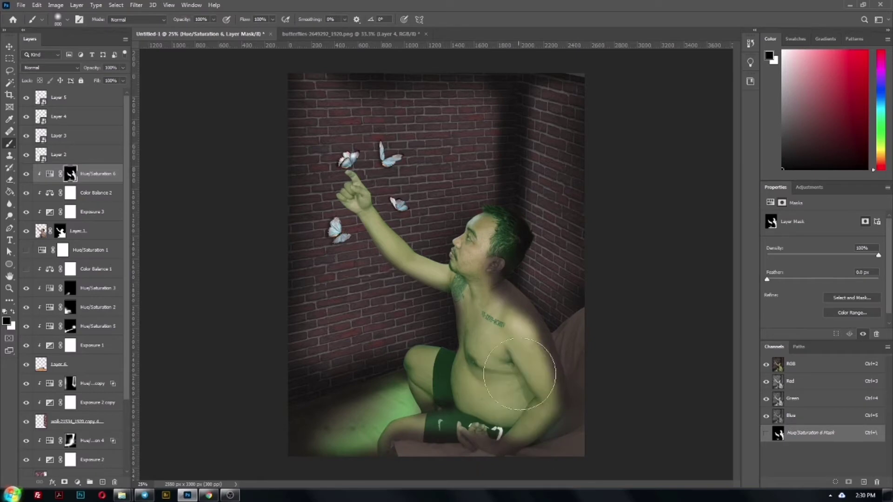
{"action": "left_click", "coordinate": [770, 203]}
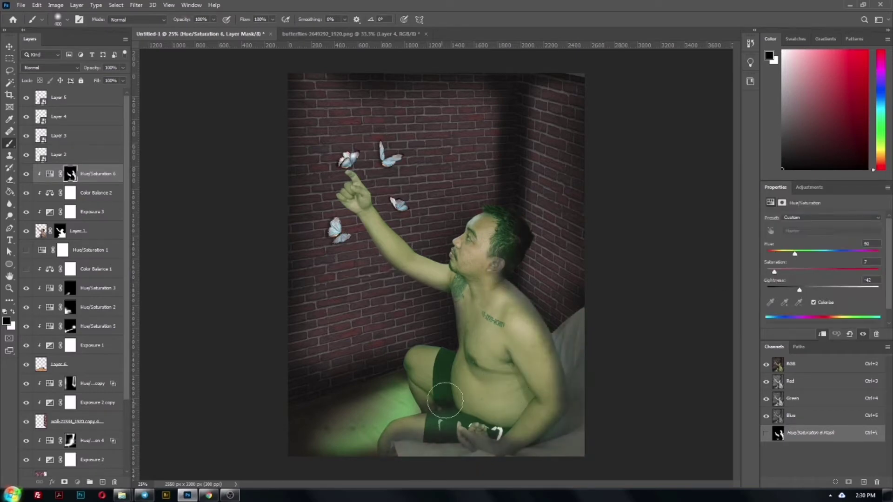
Add a Brightness/Contrast layer clipped to the merged layer with Brightness -31.
{"action": "left_click", "coordinate": [79, 231]}
{"action": "left_click", "coordinate": [77, 482]}
{"action": "left_click", "coordinate": [93, 317]}
{"action": "mouse_move", "coordinate": [823, 242]}
{"action": "left_mouse_down"}
{"action": "mouse_move", "coordinate": [804, 246]}
{"action": "mouse_move", "coordinate": [842, 263]}
{"action": "left_mouse_up"}
Add a Hue/Saturation tint clipped to the Layer 5 butterfly.
{"action": "left_click", "coordinate": [79, 97]}
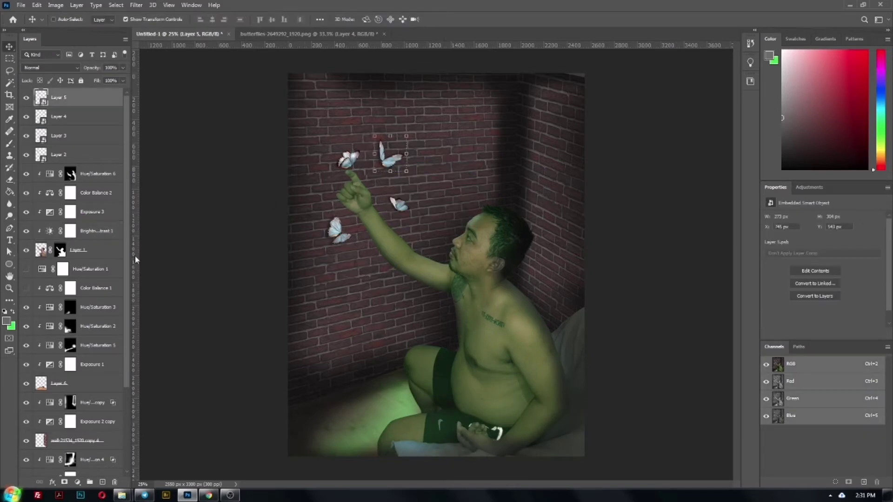
{"action": "left_click", "coordinate": [77, 482]}
{"action": "left_click", "coordinate": [93, 368]}
{"action": "right_click", "coordinate": [93, 97]}
{"action": "left_click", "coordinate": [112, 259]}
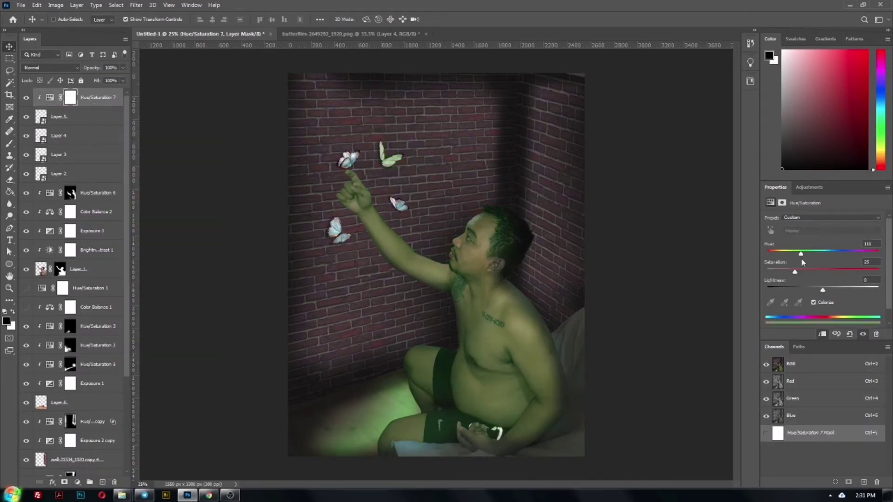
Copy and clip the tint onto the other butterfly layers, then add an empty Layer 7 on top.
{"action": "left_click_drag", "start_coordinate": [93, 97], "coordinate": [93, 221]}
{"action": "key", "text": "ctrl+alt+g"}
{"action": "right_click", "coordinate": [91, 173]}
{"action": "left_click", "coordinate": [120, 273]}
{"action": "key", "text": "ctrl+alt+g"}
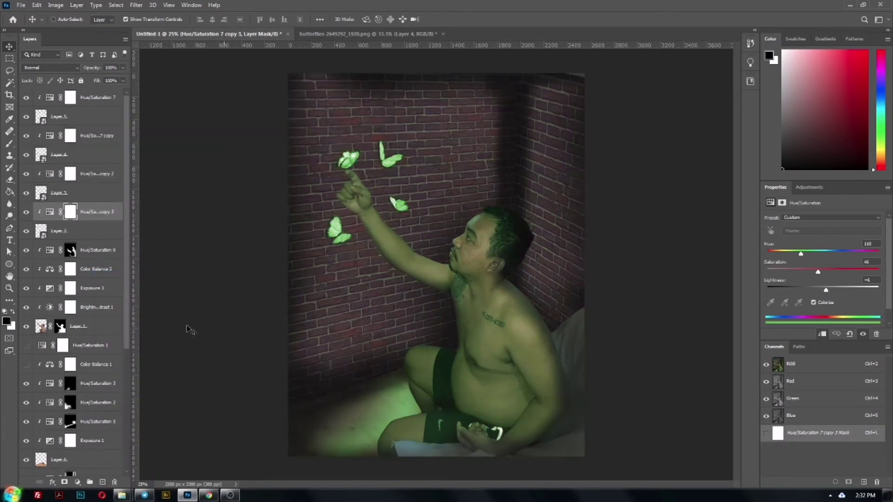
{"action": "key", "text": "ctrl+plus"}
{"action": "left_click", "coordinate": [103, 482]}
Set Layer 7 to Color Dodge blending at 40% opacity with the Brush tool.
{"action": "right_click", "coordinate": [91, 97]}
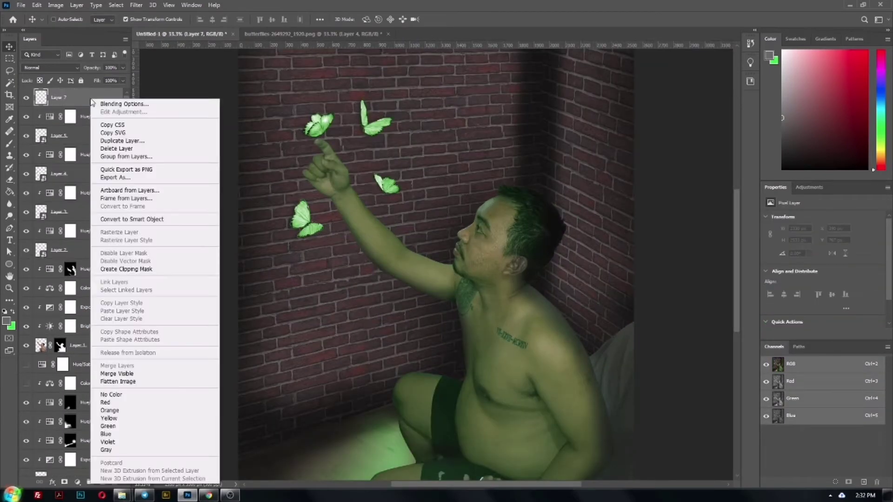
{"action": "key", "text": "Escape"}
{"action": "key", "text": "b"}
{"action": "left_click", "coordinate": [321, 123], "text": "alt"}
{"action": "left_click", "coordinate": [50, 68]}
Paint a bright green glow over each of the butterflies.
{"action": "left_click", "coordinate": [42, 111]}
{"action": "left_click_drag", "start_coordinate": [307, 116], "coordinate": [335, 135]}
{"action": "left_click_drag", "start_coordinate": [123, 68], "coordinate": [102, 84]}
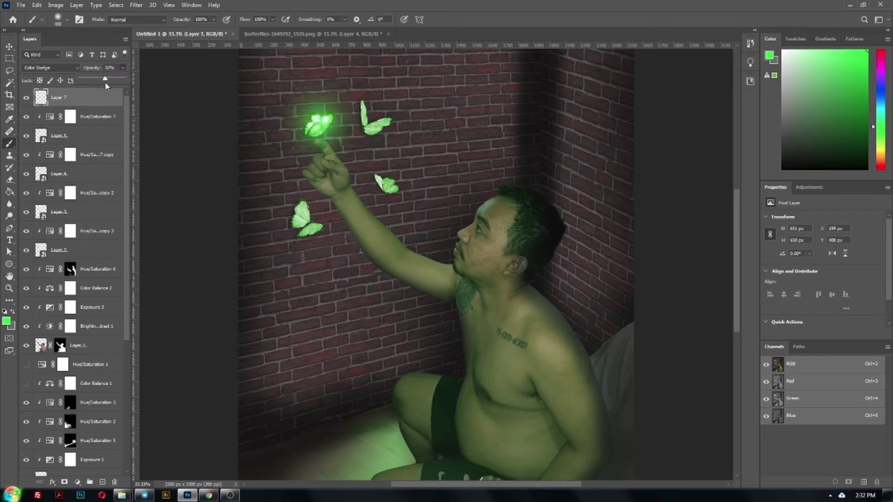
{"action": "left_click_drag", "start_coordinate": [363, 112], "coordinate": [391, 144]}
Switch to a darker green, enlarge the brush, compare the glow, and add a Hue/Saturation layer.
{"action": "left_click", "coordinate": [770, 56]}
{"action": "left_click", "coordinate": [738, 240]}
{"action": "key", "text": "Return"}
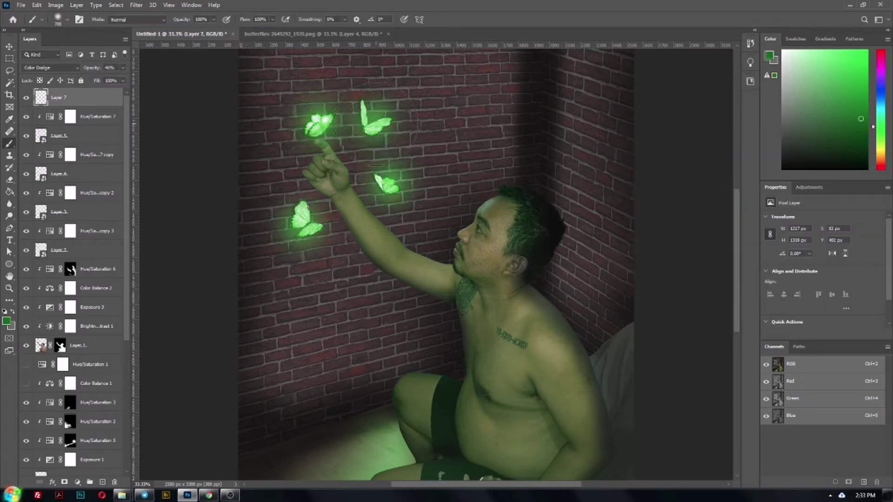
{"action": "key", "text": "ctrl+minus"}
{"action": "key", "text": "bracketright"}
{"action": "key", "text": "bracketright"}
{"action": "key", "text": "bracketright"}
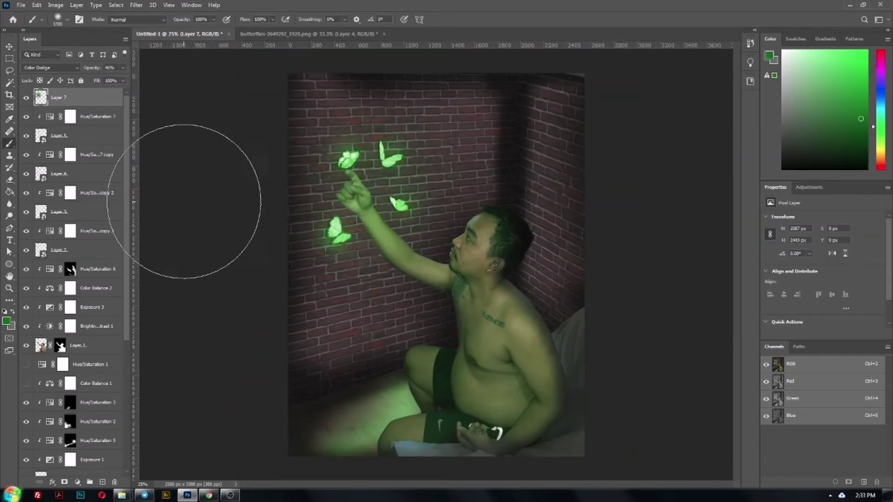
{"action": "left_click", "coordinate": [26, 97]}
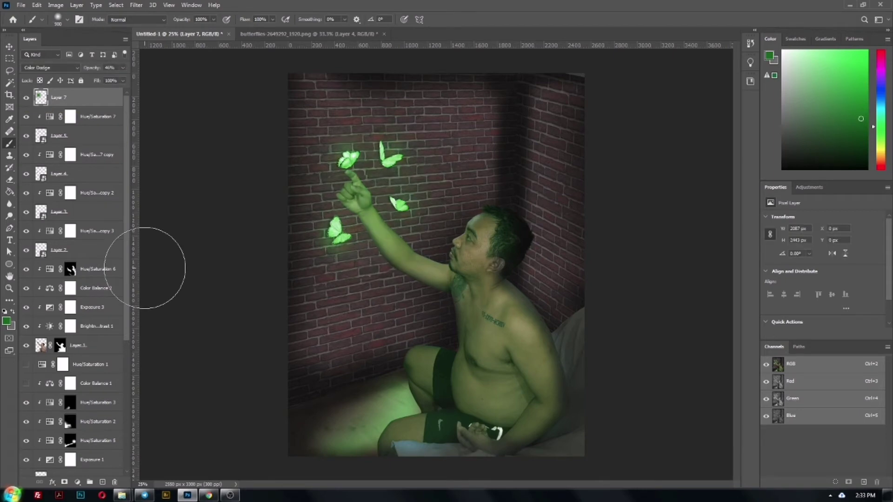
{"action": "left_click", "coordinate": [77, 482]}
{"action": "left_click", "coordinate": [61, 389]}
Colorize Hue/Saturation 8 bright green and invert its mask to hide it.
{"action": "left_click", "coordinate": [814, 302]}
{"action": "mouse_move", "coordinate": [767, 254]}
{"action": "left_mouse_down"}
{"action": "mouse_move", "coordinate": [803, 254]}
{"action": "mouse_move", "coordinate": [843, 290]}
{"action": "left_mouse_up"}
{"action": "key", "text": "ctrl+i"}
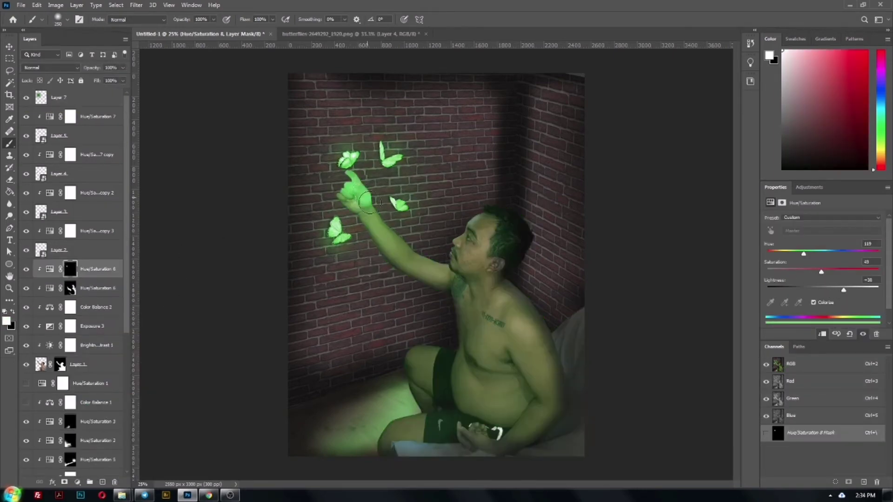
{"action": "key", "text": "bracketright"}
{"action": "key", "text": "bracketright"}
{"action": "key", "text": "bracketright"}
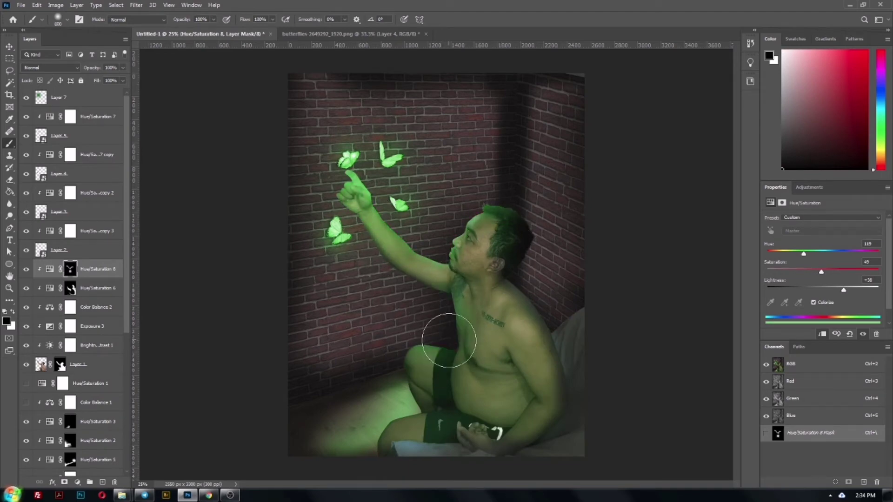
{"action": "key", "text": "x"}
Paint green light onto the man's body and raised arm, removing it from the chest.
{"action": "left_click_drag", "start_coordinate": [449, 340], "coordinate": [425, 404]}
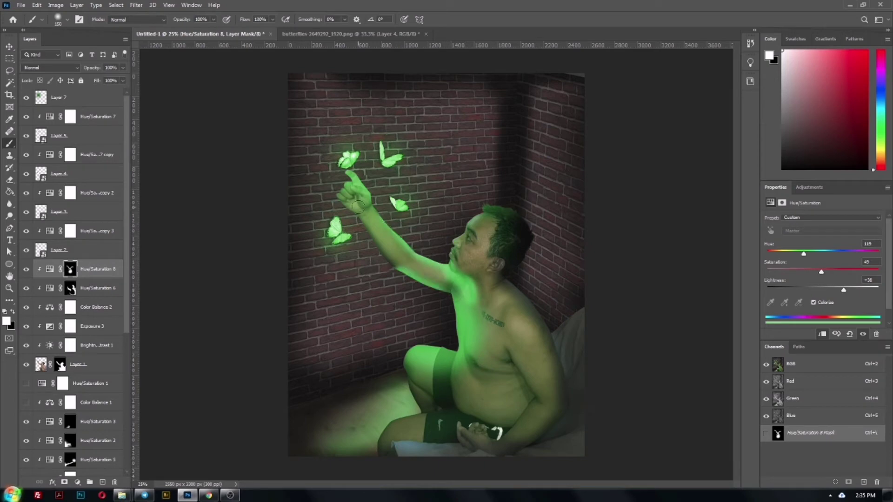
{"action": "left_click_drag", "start_coordinate": [358, 206], "coordinate": [395, 253]}
{"action": "key", "text": "x"}
{"action": "key", "text": "bracketright"}
{"action": "key", "text": "bracketright"}
{"action": "key", "text": "bracketright"}
{"action": "left_click_drag", "start_coordinate": [516, 312], "coordinate": [456, 368]}
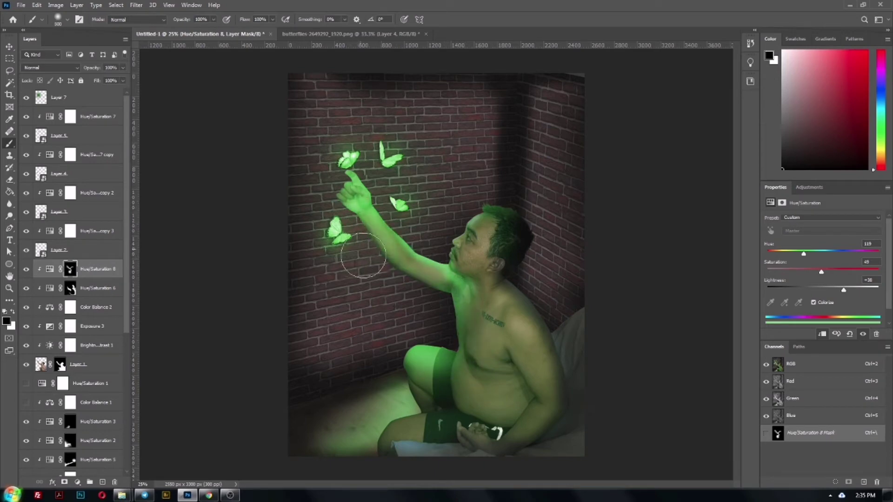
Raise the Brightness/Contrast contrast and review the Exposure 3 settings.
{"action": "key", "text": "ctrl+plus"}
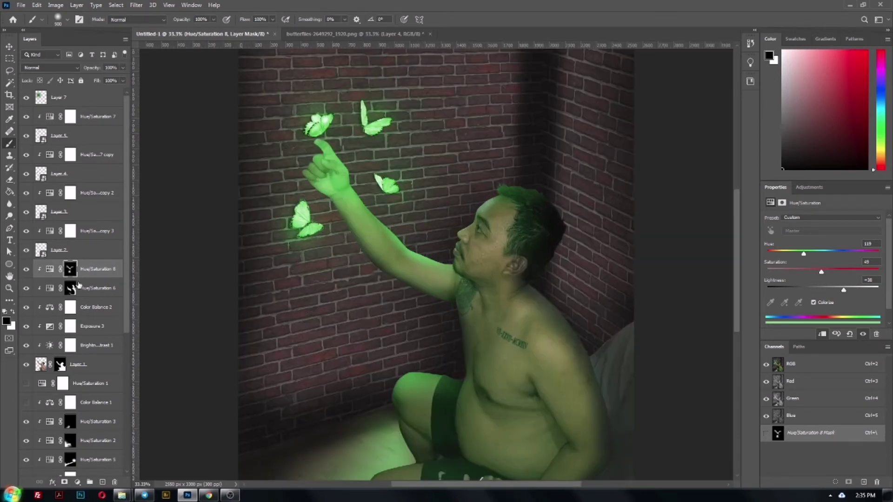
{"action": "left_click", "coordinate": [95, 345]}
{"action": "mouse_move", "coordinate": [823, 262]}
{"action": "left_mouse_down"}
{"action": "mouse_move", "coordinate": [839, 264]}
{"action": "mouse_move", "coordinate": [813, 240]}
{"action": "mouse_move", "coordinate": [824, 241]}
{"action": "left_mouse_up"}
{"action": "left_click", "coordinate": [95, 326]}
{"action": "key", "text": "ctrl+minus"}
{"action": "key", "text": "ctrl+minus"}
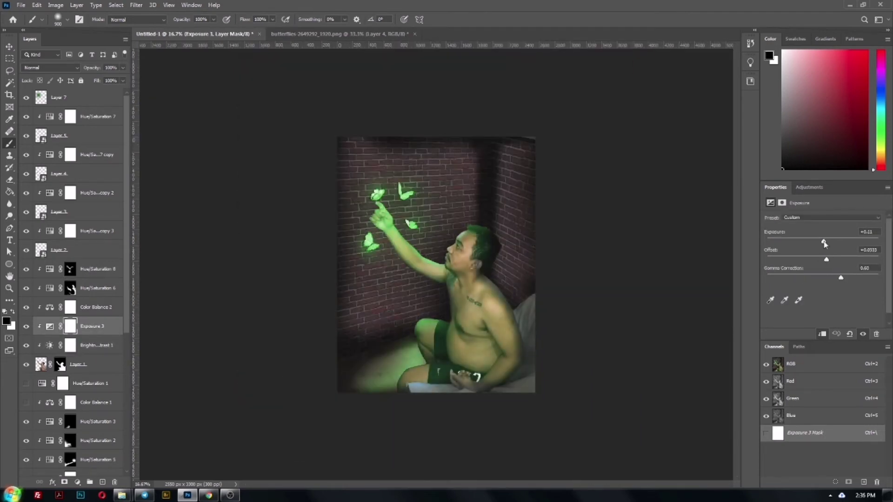
Add a Brightness/Contrast layer with Brightness -15 above the man, with its mask inverted.
{"action": "left_click", "coordinate": [41, 364]}
{"action": "left_click", "coordinate": [77, 483]}
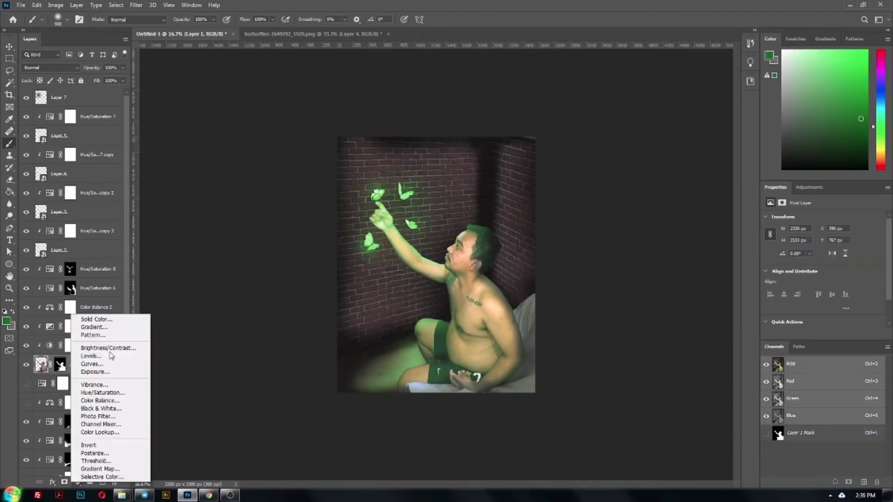
{"action": "left_click", "coordinate": [95, 345]}
{"action": "left_click_drag", "start_coordinate": [823, 244], "coordinate": [817, 244]}
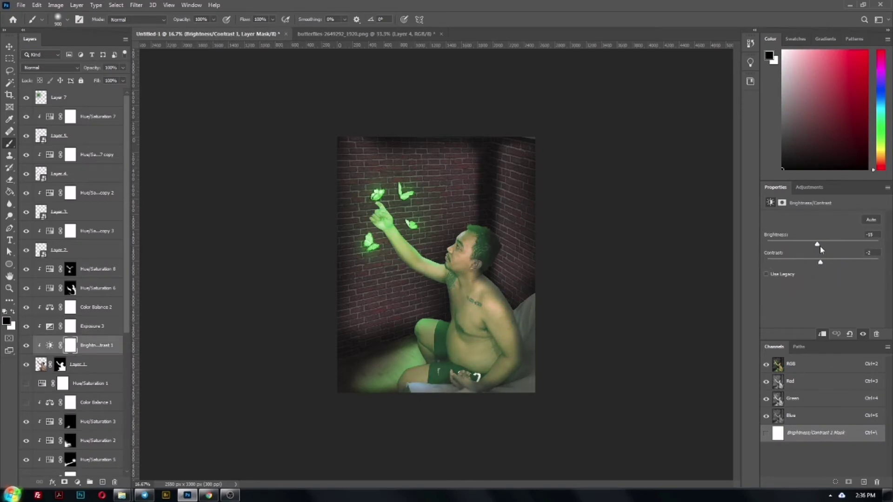
{"action": "key", "text": "ctrl+i"}
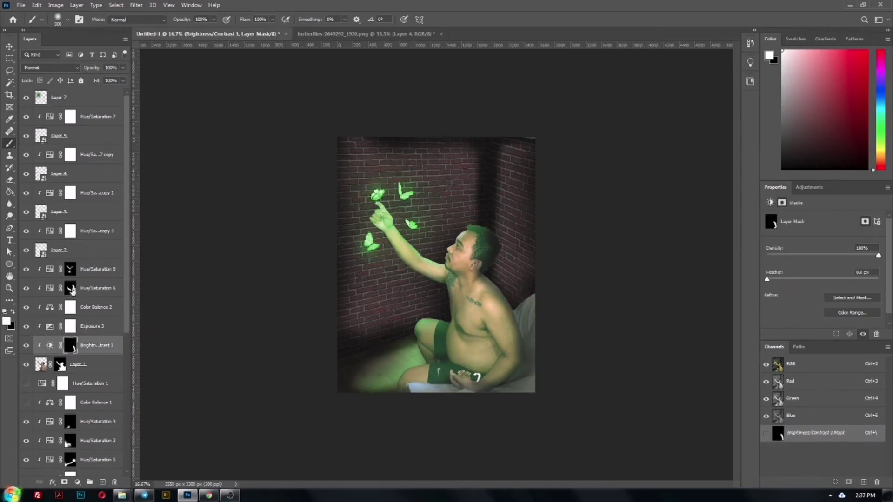
Paint the green tint off the arm, hand and side on the Hue/Saturation 6 and 8 masks.
{"action": "left_click", "coordinate": [70, 288]}
{"action": "key", "text": "x"}
{"action": "left_click_drag", "start_coordinate": [459, 370], "coordinate": [490, 310]}
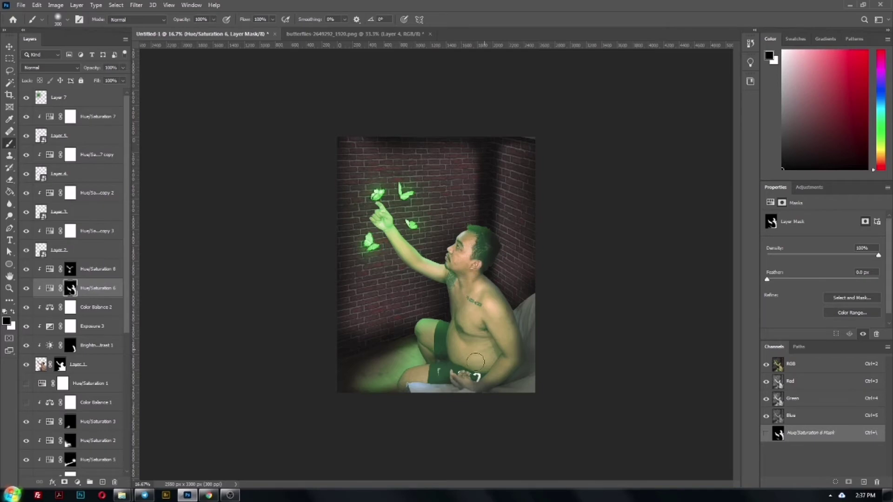
{"action": "left_click", "coordinate": [50, 269]}
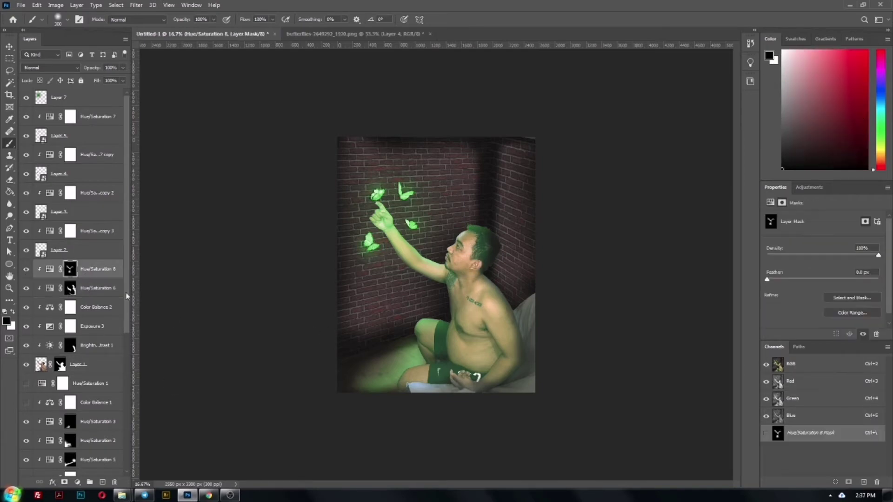
{"action": "key", "text": "x"}
{"action": "left_click", "coordinate": [9, 47]}
{"action": "key", "text": "x"}
{"action": "key", "text": "b"}
{"action": "left_click_drag", "start_coordinate": [497, 342], "coordinate": [469, 314]}
Paint the green tint out of the man's face.
{"action": "key", "text": "ctrl+plus"}
{"action": "key", "text": "ctrl+plus"}
{"action": "key", "text": "ctrl+plus"}
{"action": "key", "text": "x"}
{"action": "left_click_drag", "start_coordinate": [541, 219], "coordinate": [476, 321]}
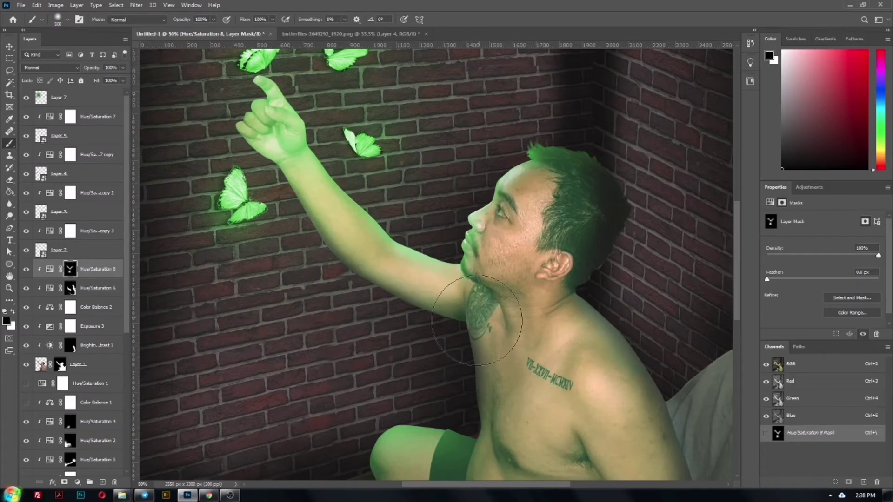
{"action": "key", "text": "ctrl+minus"}
{"action": "key", "text": "ctrl+minus"}
{"action": "key", "text": "ctrl+minus"}
{"action": "key", "text": "ctrl+plus"}
{"action": "key", "text": "ctrl+plus"}
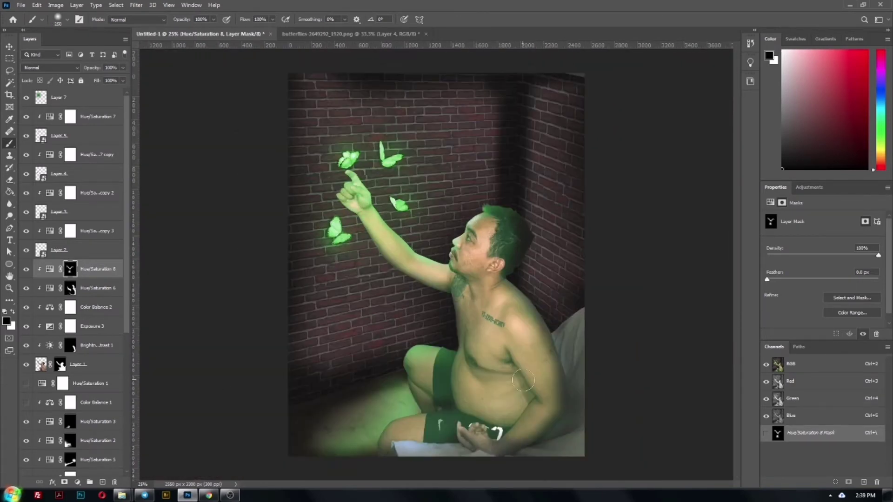
Refine the green on the belly, strengthen it on the head and face, and add a Hue/Saturation layer.
{"action": "key", "text": "x"}
{"action": "left_click_drag", "start_coordinate": [524, 381], "coordinate": [473, 340]}
{"action": "key", "text": "x"}
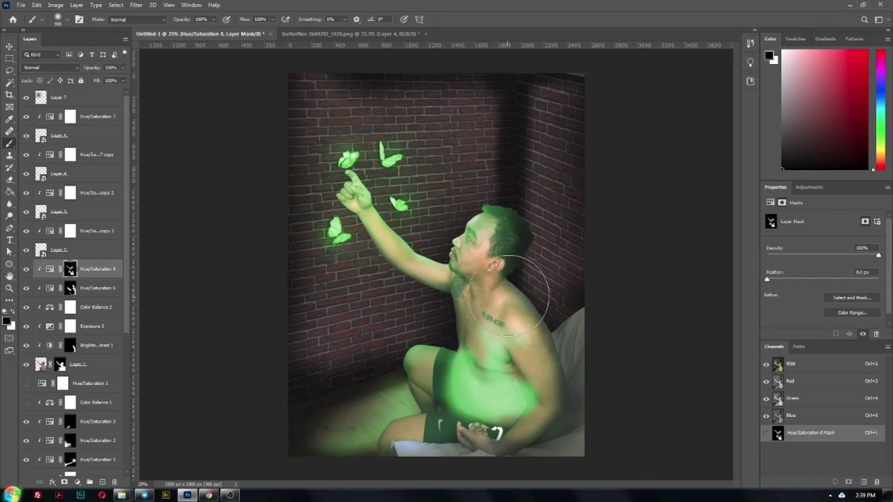
{"action": "left_click_drag", "start_coordinate": [510, 296], "coordinate": [493, 410]}
{"action": "key", "text": "o"}
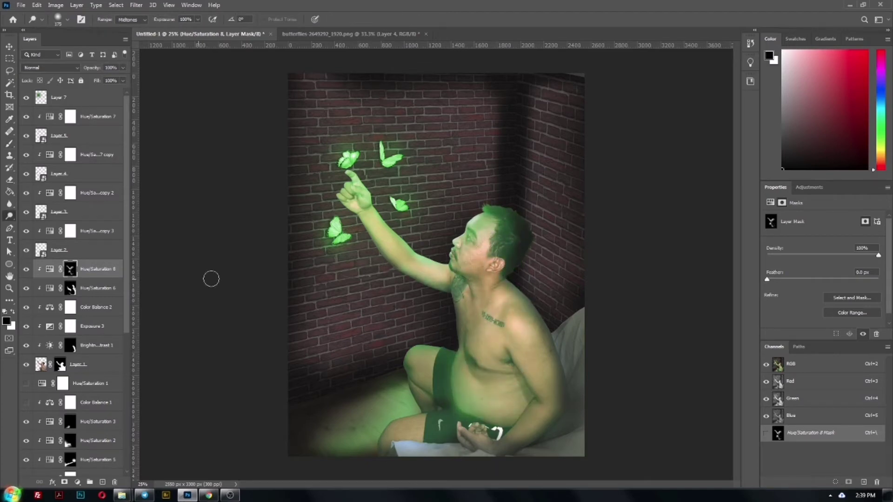
{"action": "key", "text": "b"}
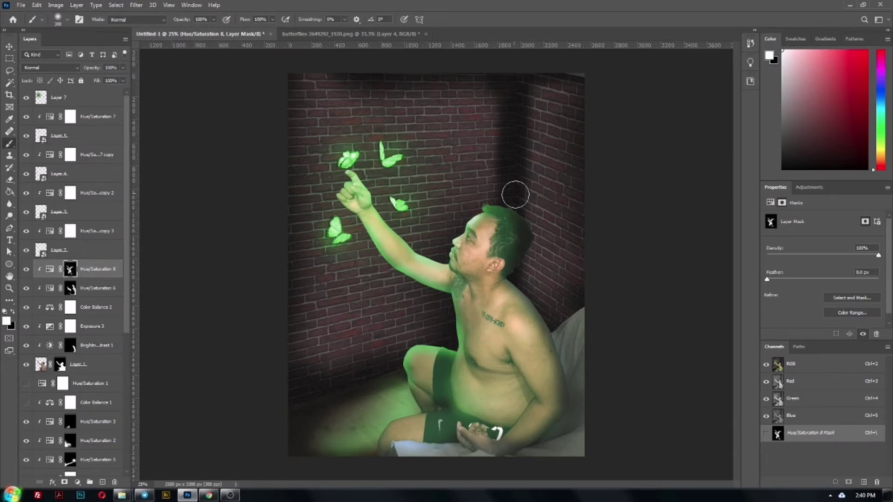
{"action": "left_click_drag", "start_coordinate": [507, 244], "coordinate": [484, 247]}
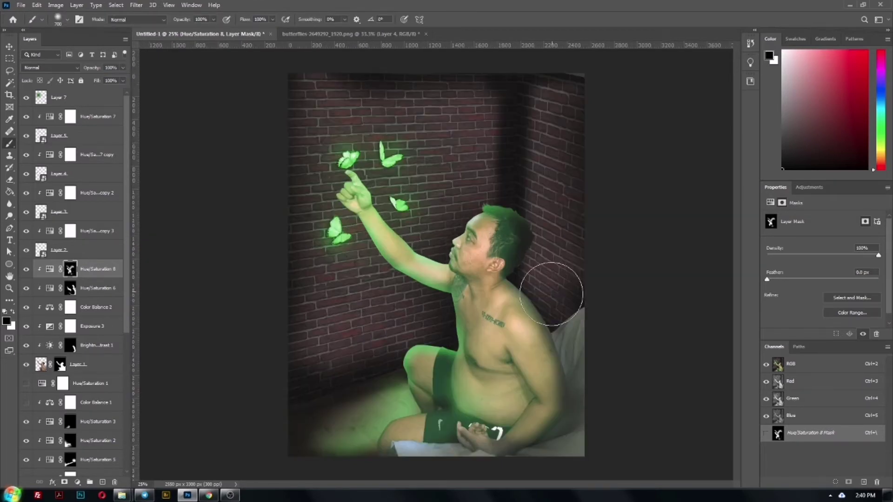
{"action": "left_click", "coordinate": [77, 482]}
{"action": "left_click", "coordinate": [107, 353]}
Colorize Hue/Saturation 9 with Hue 29, Saturation 15, Lightness -21.
{"action": "left_click", "coordinate": [813, 303]}
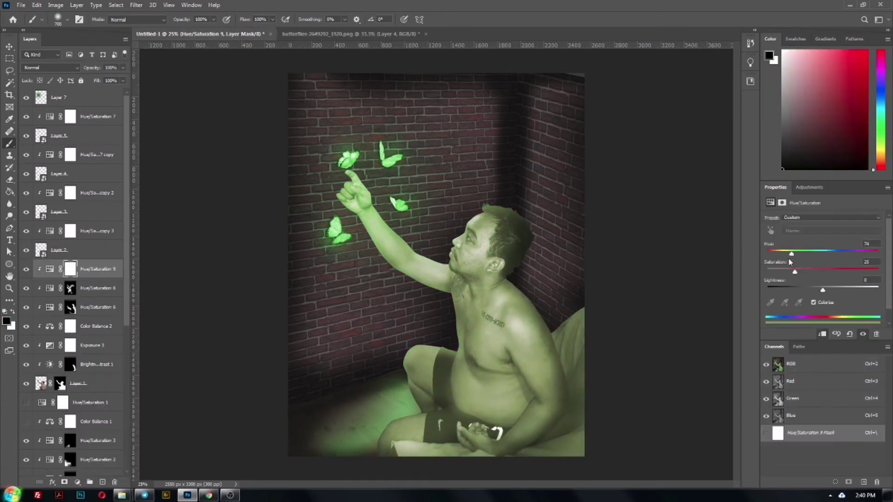
{"action": "mouse_move", "coordinate": [767, 253]}
{"action": "left_mouse_down"}
{"action": "mouse_move", "coordinate": [776, 265]}
{"action": "mouse_move", "coordinate": [775, 253]}
{"action": "left_mouse_up"}
{"action": "left_click_drag", "start_coordinate": [795, 272], "coordinate": [788, 271]}
{"action": "left_click_drag", "start_coordinate": [822, 289], "coordinate": [812, 290]}
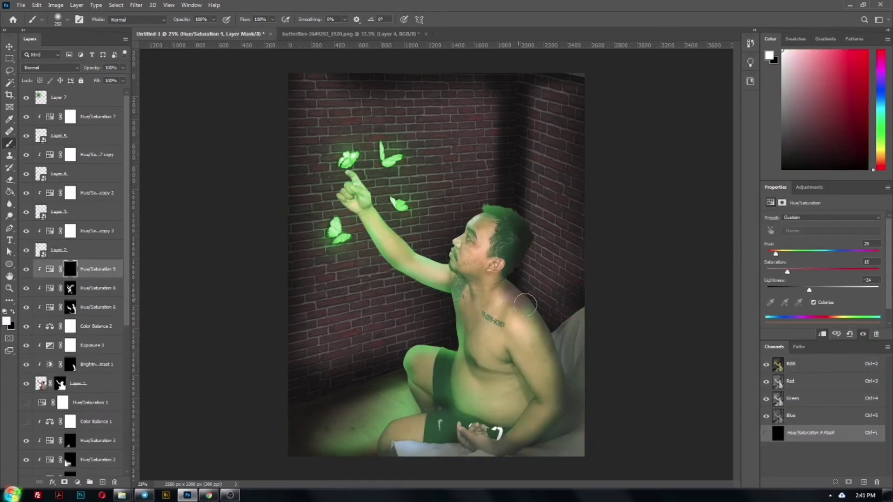
Paint the brown tone over the sheet and torso, then touch up the Hue/Saturation 8 mask.
{"action": "left_click_drag", "start_coordinate": [539, 321], "coordinate": [461, 442]}
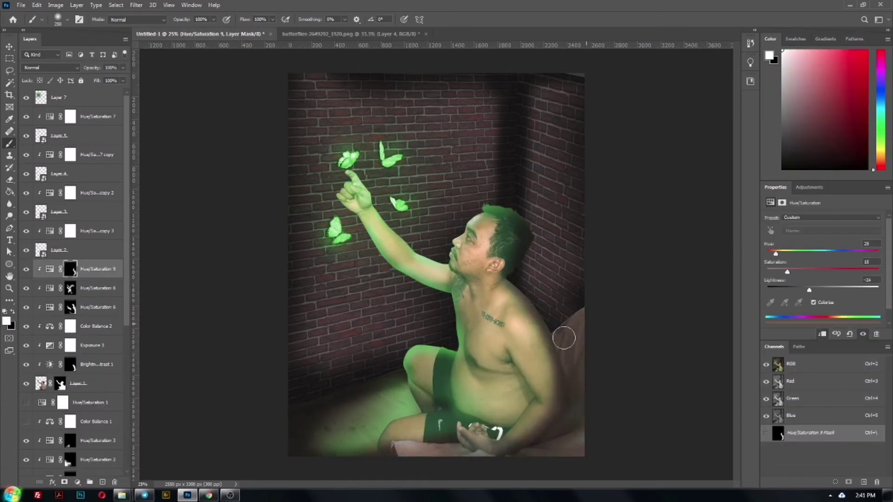
{"action": "left_click_drag", "start_coordinate": [564, 338], "coordinate": [484, 346]}
{"action": "key", "text": "x"}
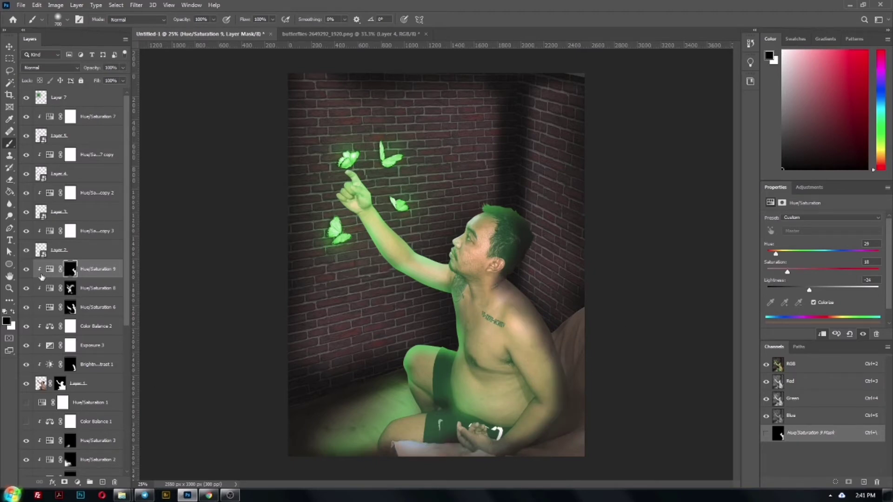
{"action": "left_click", "coordinate": [70, 288]}
{"action": "key", "text": "x"}
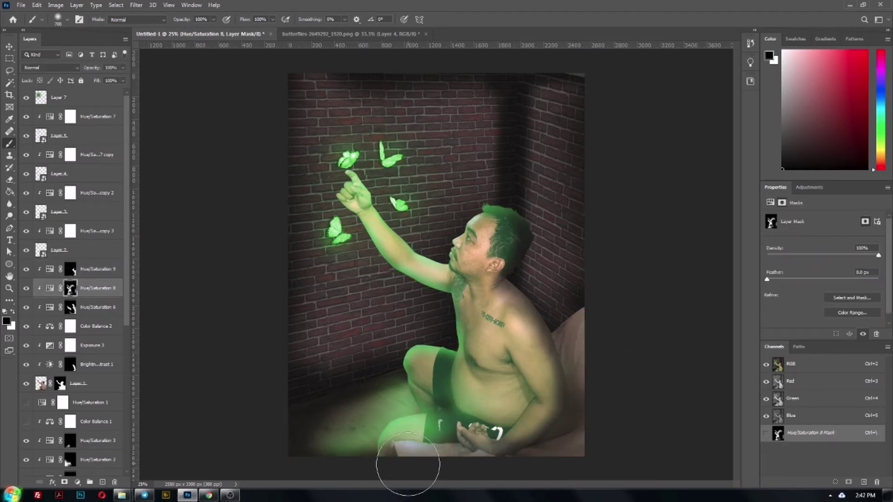
{"action": "key", "text": "x"}
{"action": "key", "text": "ctrl+minus"}
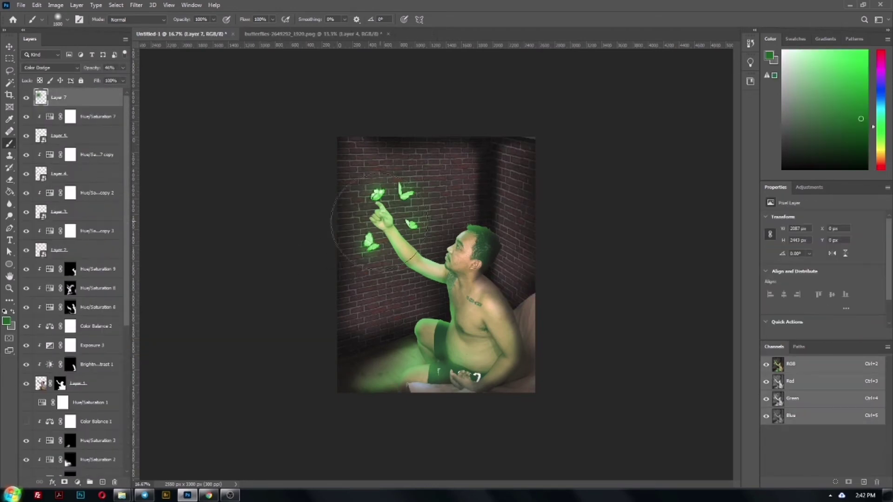
Dab more green glow onto Layer 7 around the butterflies and pointing hand.
{"action": "left_click", "coordinate": [380, 220]}
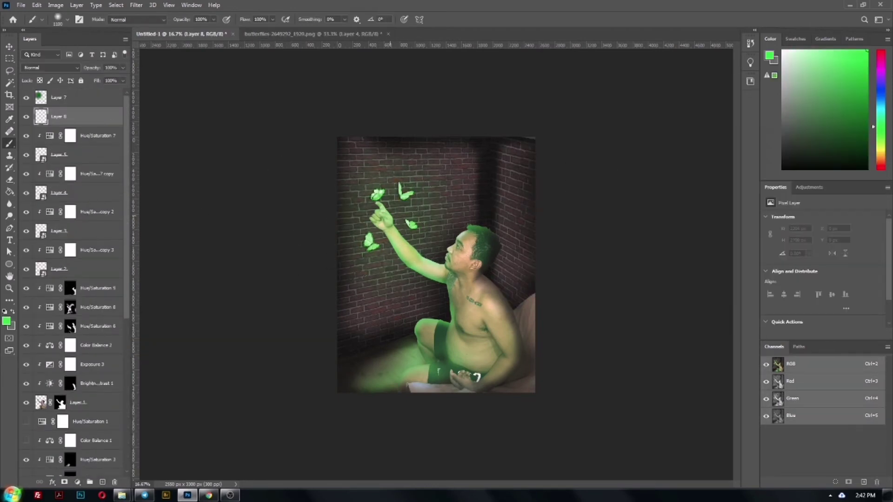
{"action": "left_click", "coordinate": [405, 190]}
{"action": "left_click", "coordinate": [51, 68]}
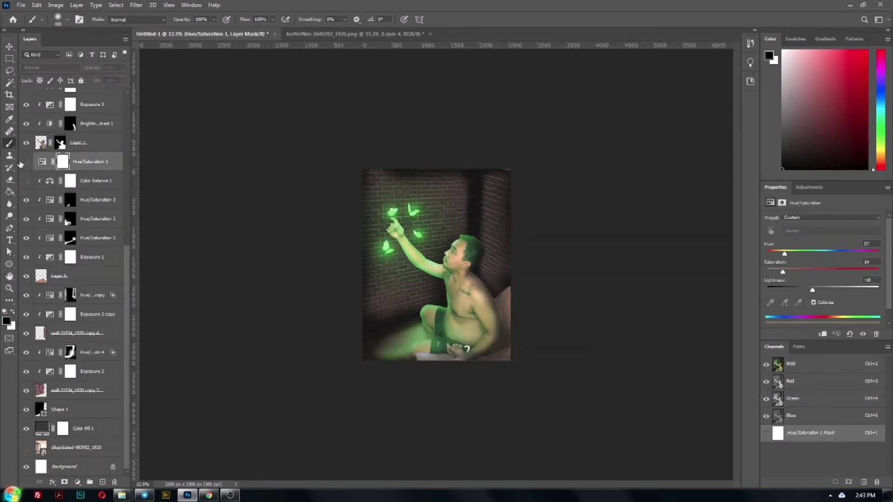
Add a green Colorize Hue/Saturation with an inverted mask, painted around the butterflies but off the walls.
{"action": "left_click", "coordinate": [78, 482]}
{"action": "left_click", "coordinate": [102, 387]}
{"action": "left_click_drag", "start_coordinate": [767, 254], "coordinate": [805, 255]}
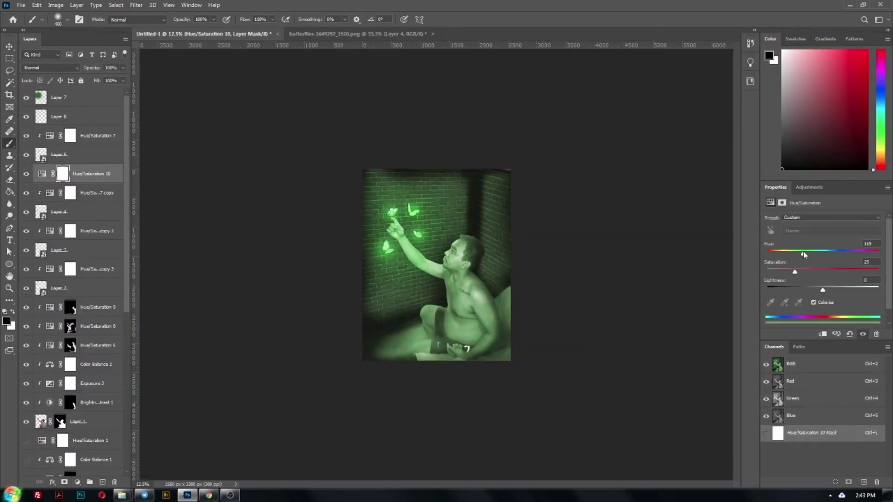
{"action": "left_click_drag", "start_coordinate": [823, 290], "coordinate": [833, 290]}
{"action": "key", "text": "ctrl+i"}
{"action": "key", "text": "x"}
{"action": "left_click_drag", "start_coordinate": [378, 224], "coordinate": [488, 279]}
{"action": "key", "text": "x"}
{"action": "left_click_drag", "start_coordinate": [459, 179], "coordinate": [534, 263]}
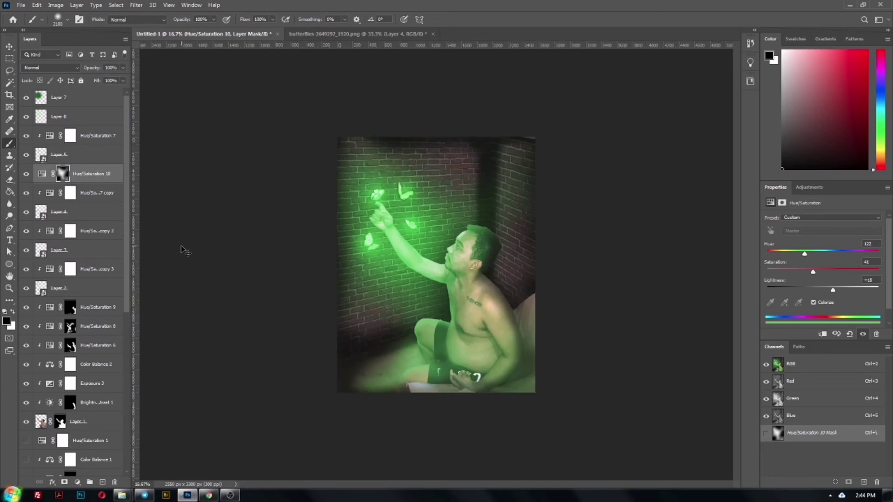
Darken Exposure 3 slightly, then merge the duplicated group into one layer.
{"action": "scroll", "coordinate": [75, 233], "scroll_direction": "down", "scroll_amount": 2}
{"action": "left_click", "coordinate": [93, 304]}
{"action": "left_click", "coordinate": [93, 285]}
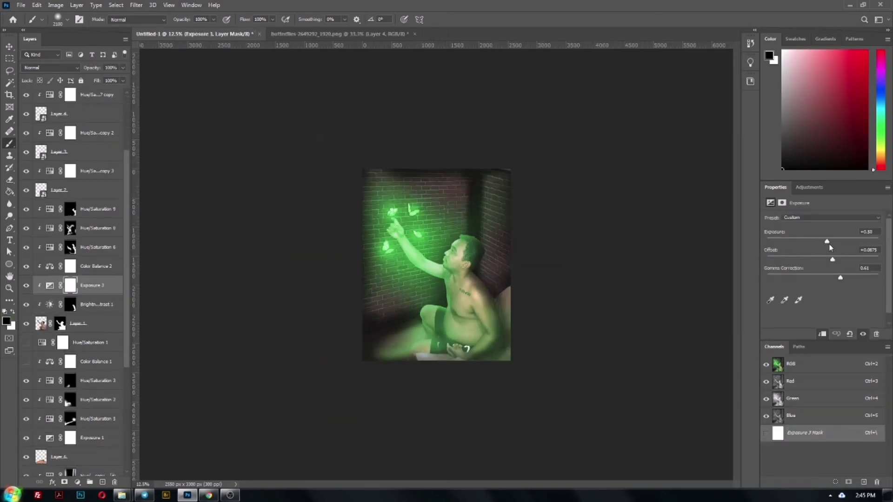
{"action": "left_click_drag", "start_coordinate": [826, 259], "coordinate": [820, 259]}
{"action": "left_click", "coordinate": [54, 260]}
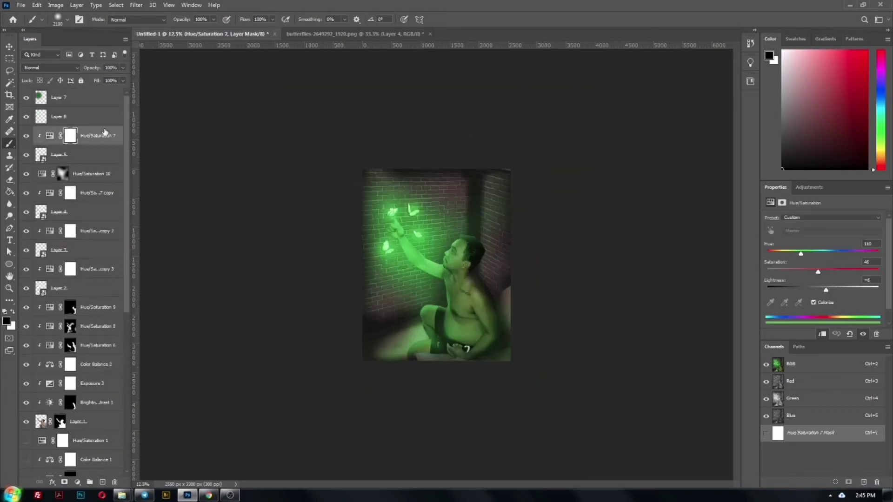
{"action": "key", "text": "ctrl+z"}
{"action": "key", "text": "ctrl+z"}
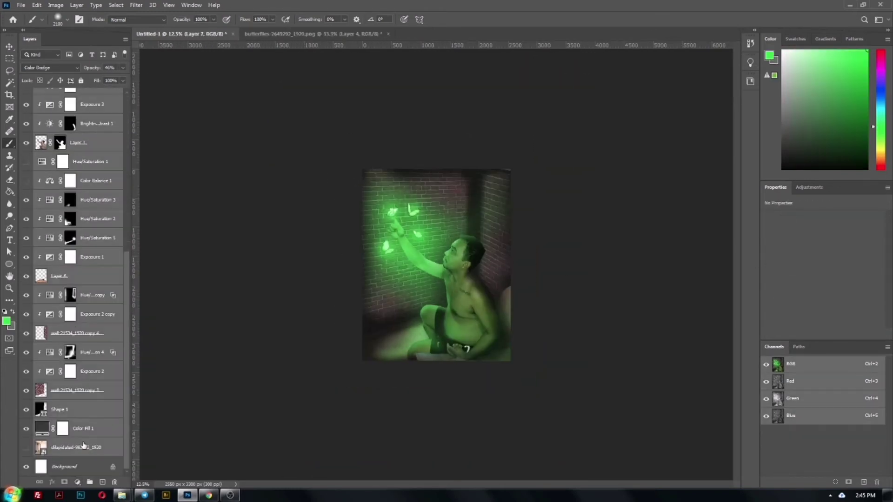
{"action": "key", "text": "ctrl+e"}
Apply the Camera Raw Filter and lower Exposure to -0.55 in Basic.
{"action": "left_click", "coordinate": [136, 4]}
{"action": "left_click", "coordinate": [158, 55]}
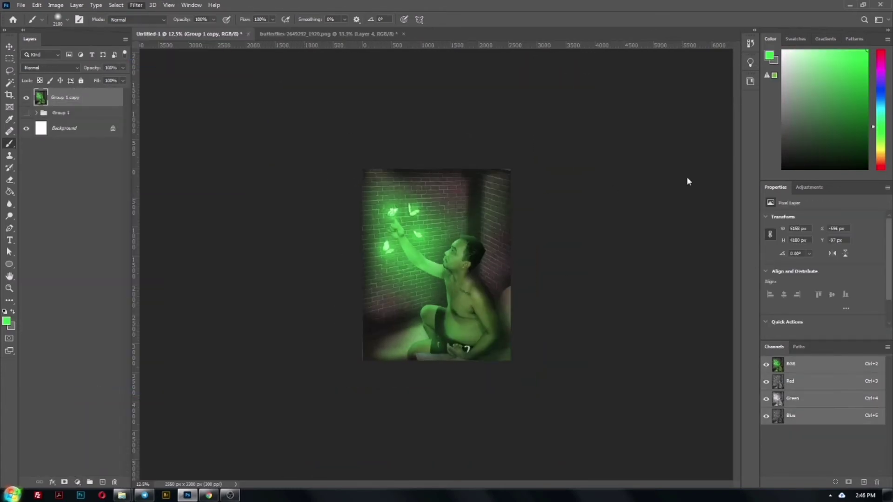
{"action": "left_click", "coordinate": [645, 143]}
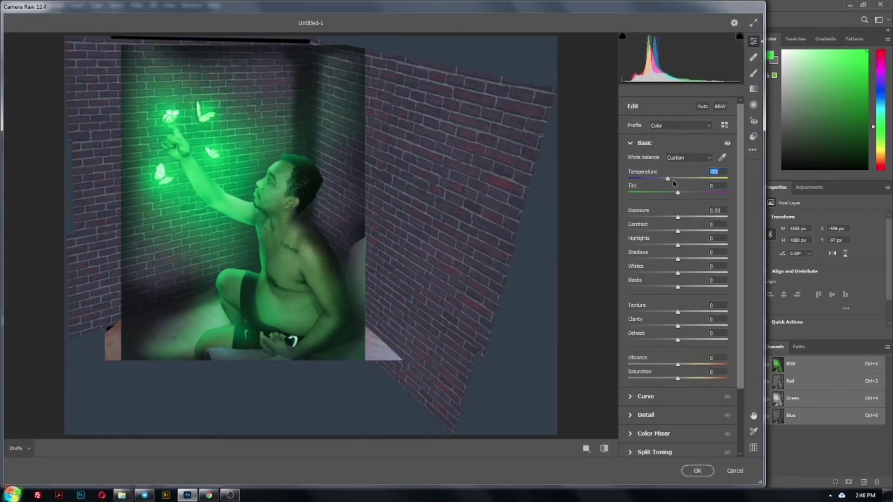
{"action": "left_click_drag", "start_coordinate": [677, 218], "coordinate": [694, 244]}
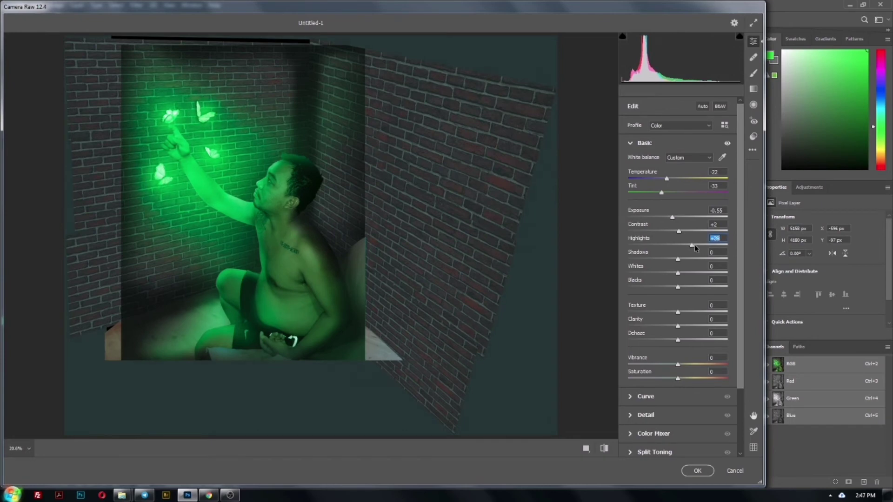
Set Whites +43, Dehaze -6, Vibrance -21, and pull down a tone curve point.
{"action": "left_click_drag", "start_coordinate": [667, 276], "coordinate": [694, 266]}
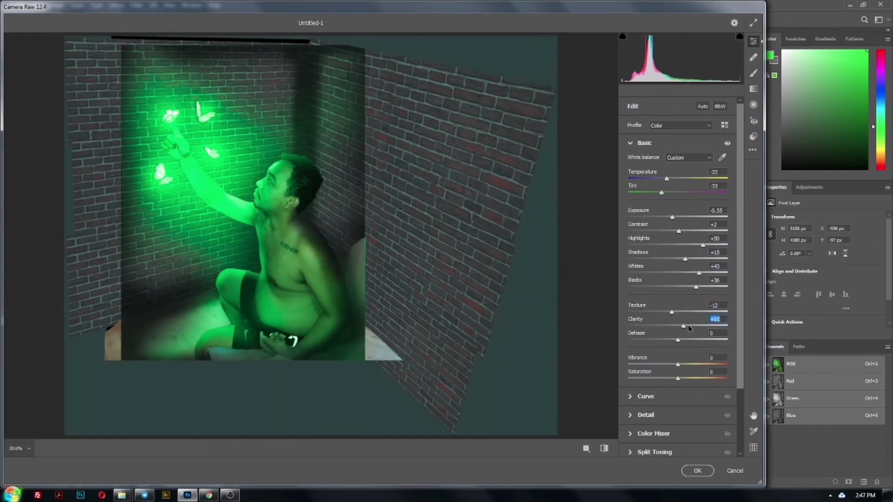
{"action": "left_click_drag", "start_coordinate": [717, 343], "coordinate": [679, 347]}
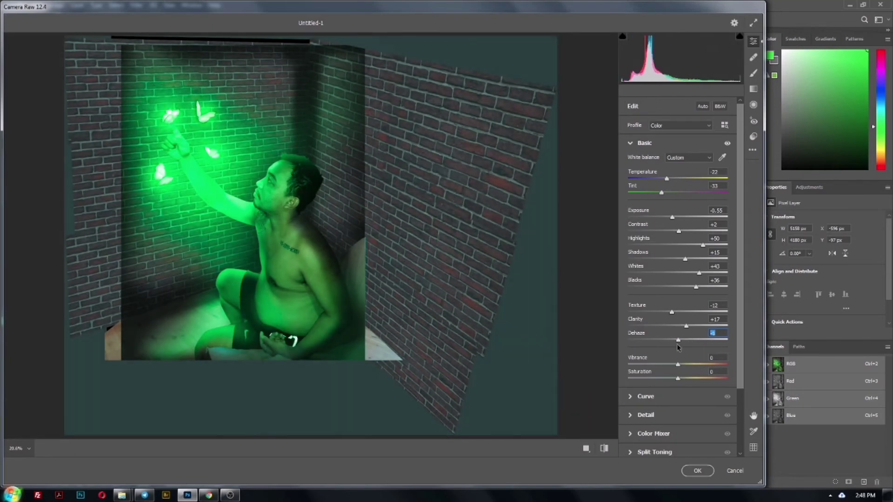
{"action": "left_click_drag", "start_coordinate": [670, 378], "coordinate": [686, 377]}
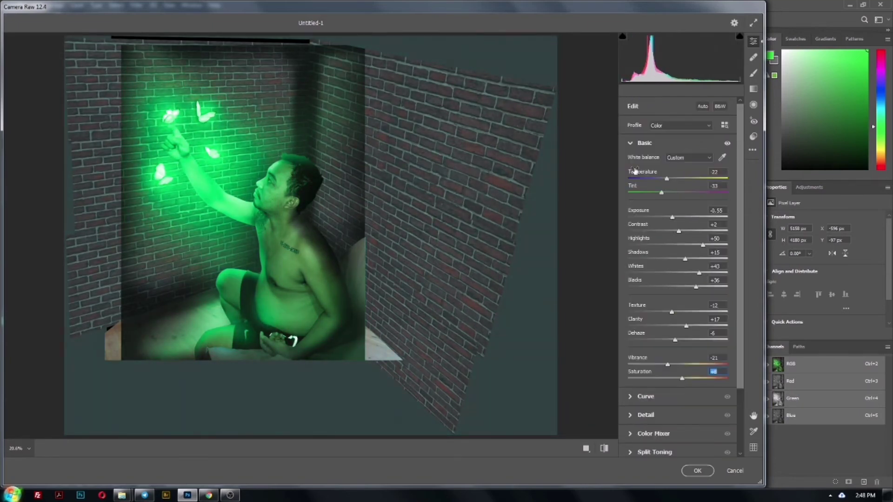
{"action": "left_click", "coordinate": [645, 396]}
{"action": "left_click_drag", "start_coordinate": [666, 252], "coordinate": [666, 258]}
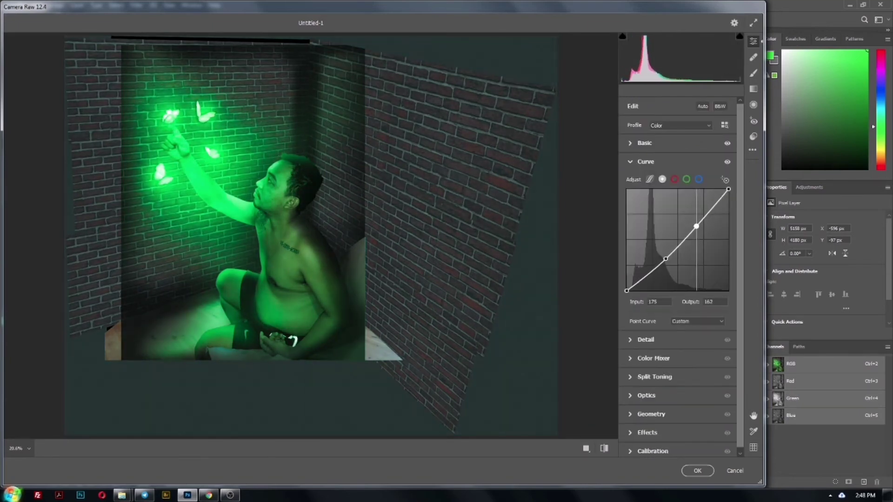
Shift one Color Mixer hue and try cyan and green Split Toning, then disable it.
{"action": "left_click", "coordinate": [646, 340]}
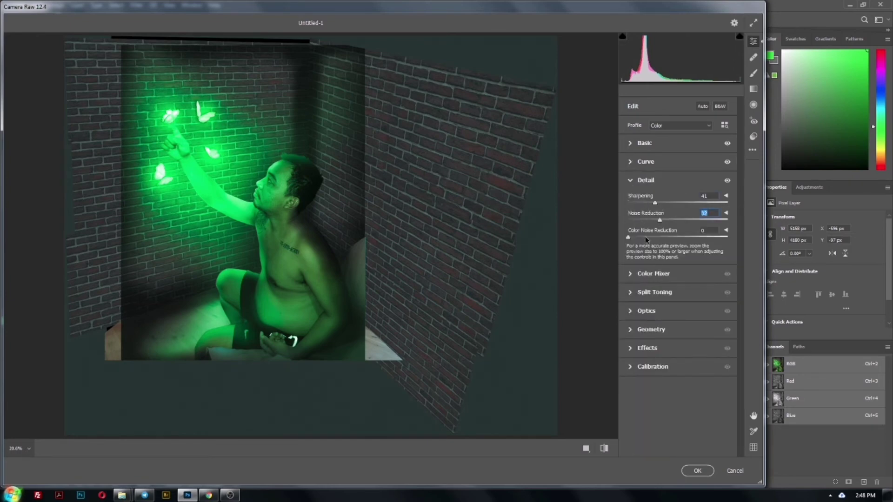
{"action": "left_click", "coordinate": [648, 274]}
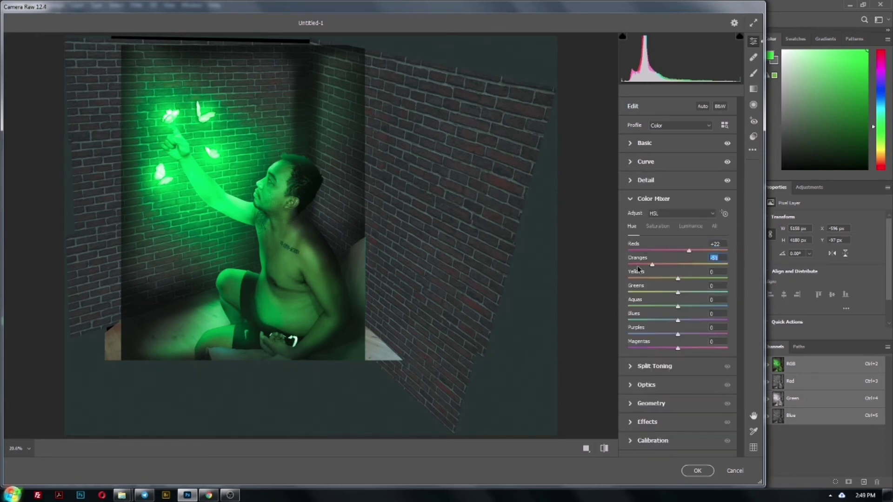
{"action": "left_click_drag", "start_coordinate": [677, 294], "coordinate": [681, 290]}
{"action": "left_click", "coordinate": [653, 366]}
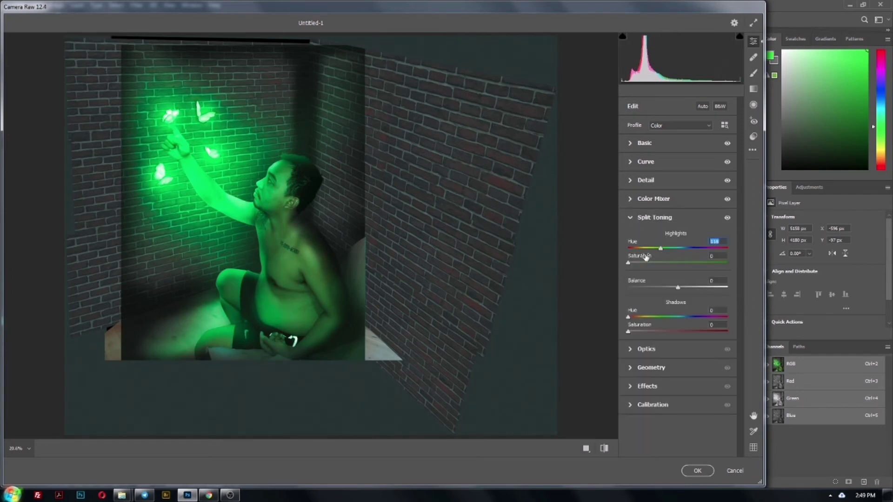
{"action": "left_click_drag", "start_coordinate": [650, 248], "coordinate": [677, 248]}
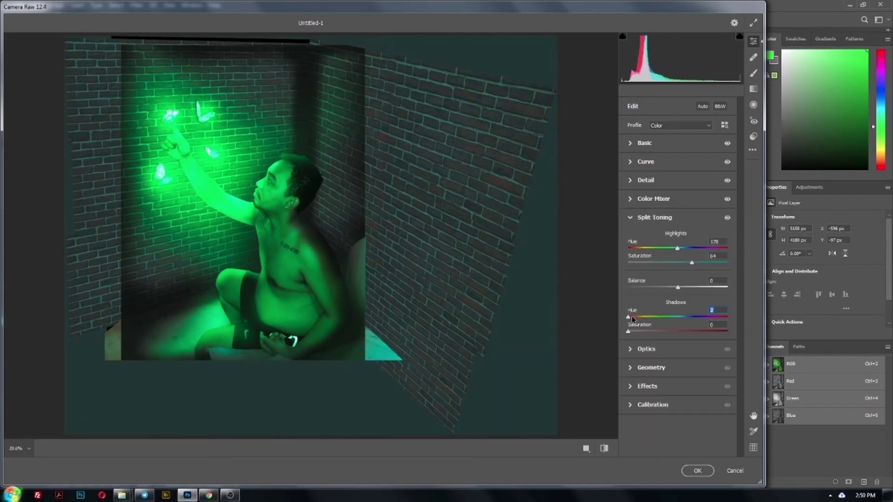
{"action": "left_click_drag", "start_coordinate": [629, 332], "coordinate": [656, 331]}
{"action": "left_click", "coordinate": [657, 317]}
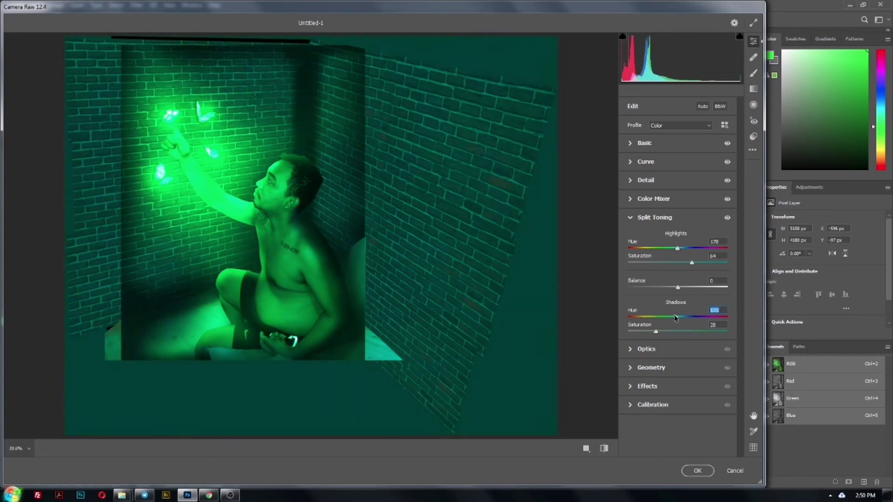
{"action": "left_click", "coordinate": [727, 218]}
Add film grain and a darker corner vignette to the Camera Raw grade.
{"action": "left_click", "coordinate": [654, 217]}
{"action": "left_click", "coordinate": [631, 235]}
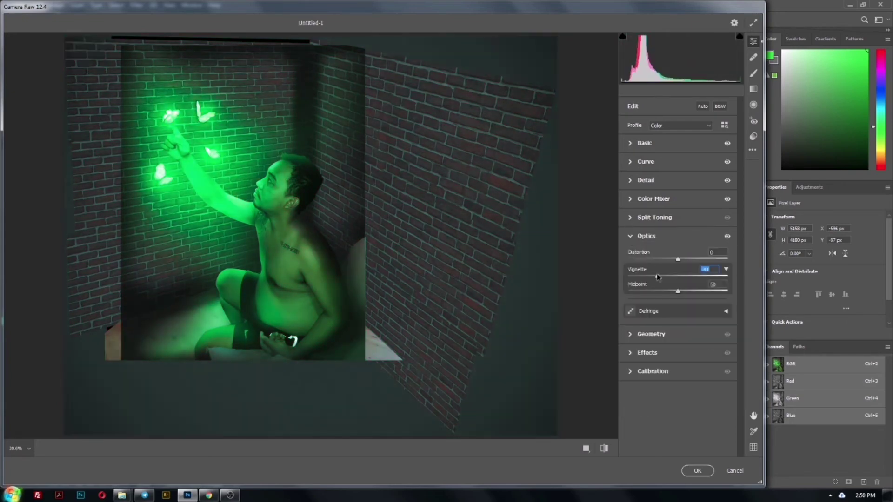
{"action": "left_click", "coordinate": [635, 273]}
{"action": "mouse_move", "coordinate": [678, 313]}
{"action": "left_mouse_down"}
{"action": "mouse_move", "coordinate": [661, 312]}
{"action": "mouse_move", "coordinate": [666, 296]}
{"action": "left_mouse_up"}
{"action": "key", "text": "ctrl+plus"}
{"action": "key", "text": "ctrl+plus"}
{"action": "key", "text": "ctrl+plus"}
{"action": "key", "text": "ctrl+minus"}
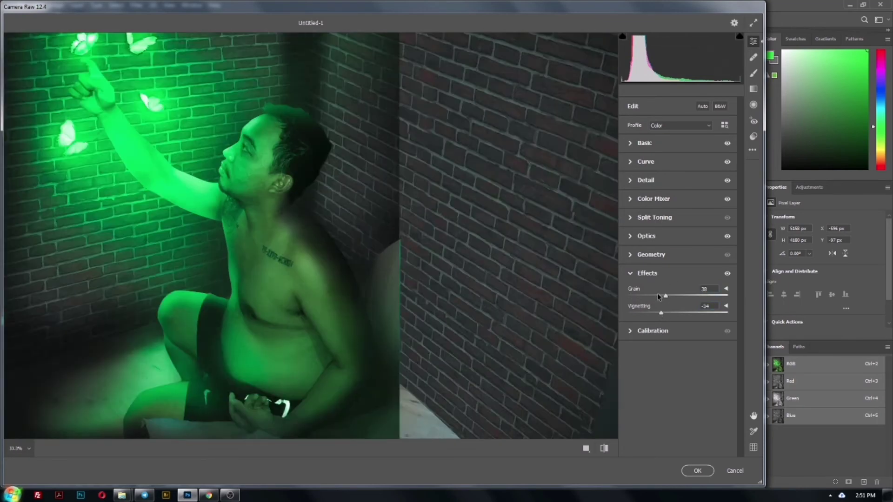
{"action": "key", "text": "ctrl+minus"}
{"action": "left_click", "coordinate": [753, 149]}
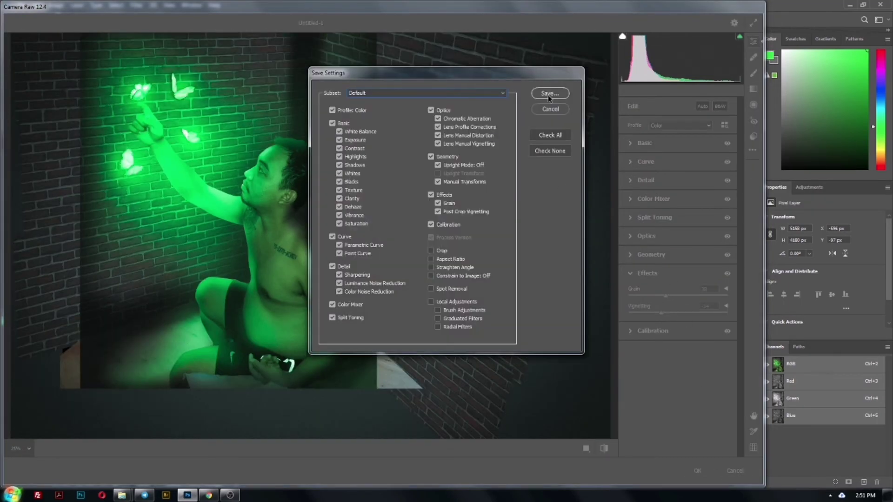
Save the Camera Raw settings as an .xmp settings file and check the Presets list.
{"action": "left_click", "coordinate": [548, 93]}
{"action": "left_click", "coordinate": [231, 233]}
{"action": "left_click", "coordinate": [653, 331]}
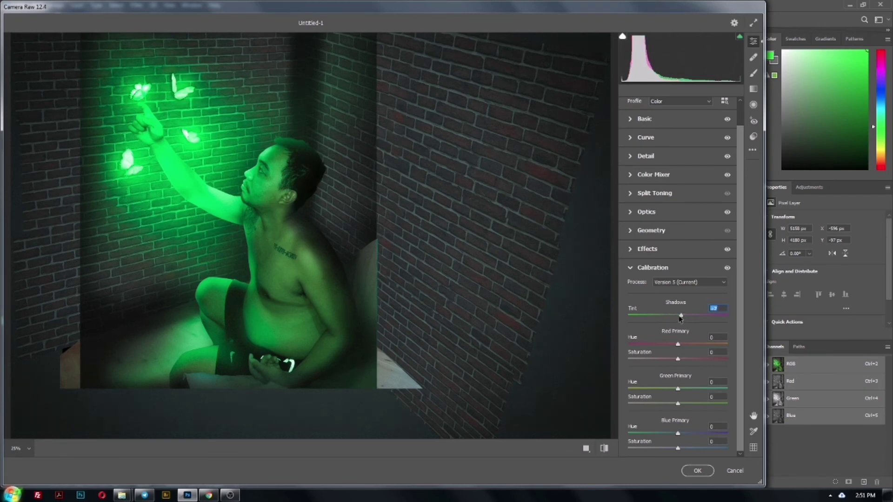
{"action": "left_click", "coordinate": [753, 137]}
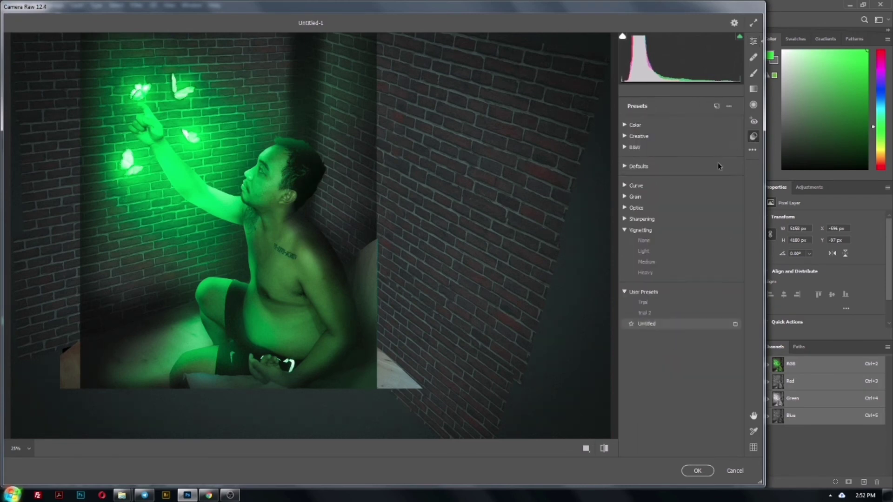
{"action": "left_click", "coordinate": [729, 106]}
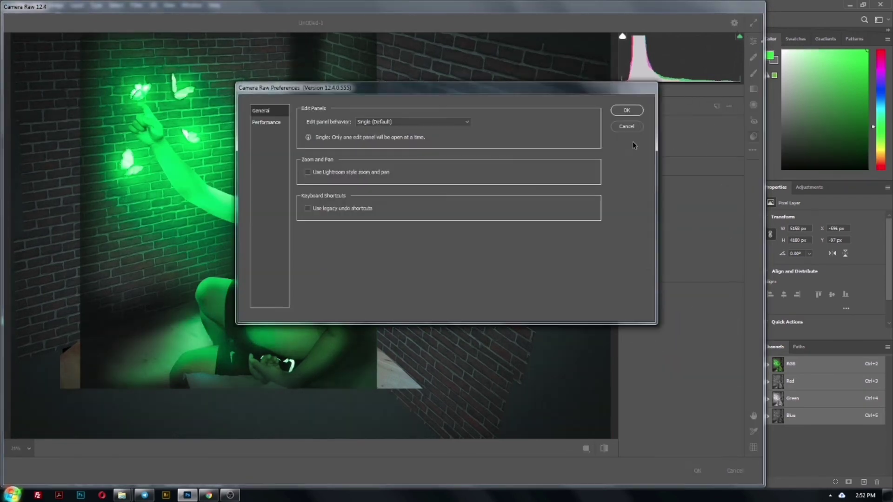
{"action": "right_click", "coordinate": [656, 330]}
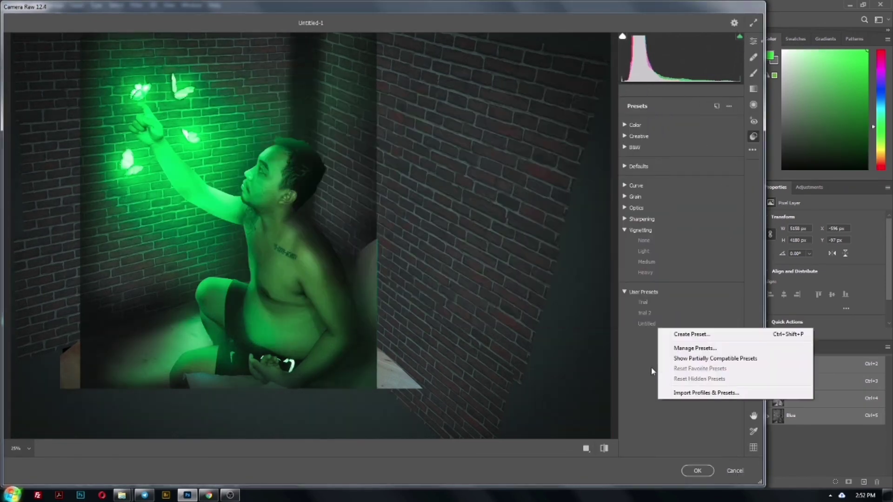
{"action": "left_click", "coordinate": [653, 371]}
Save the settings again and apply the green Camera Raw Filter to the composite.
{"action": "left_click", "coordinate": [753, 150]}
{"action": "left_click", "coordinate": [786, 210]}
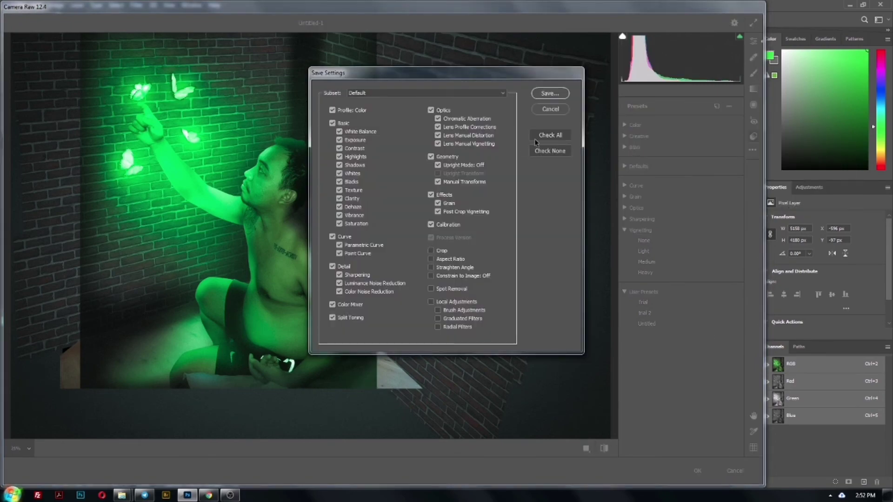
{"action": "key", "text": "Return"}
{"action": "key", "text": "Return"}
{"action": "left_click", "coordinate": [698, 471]}
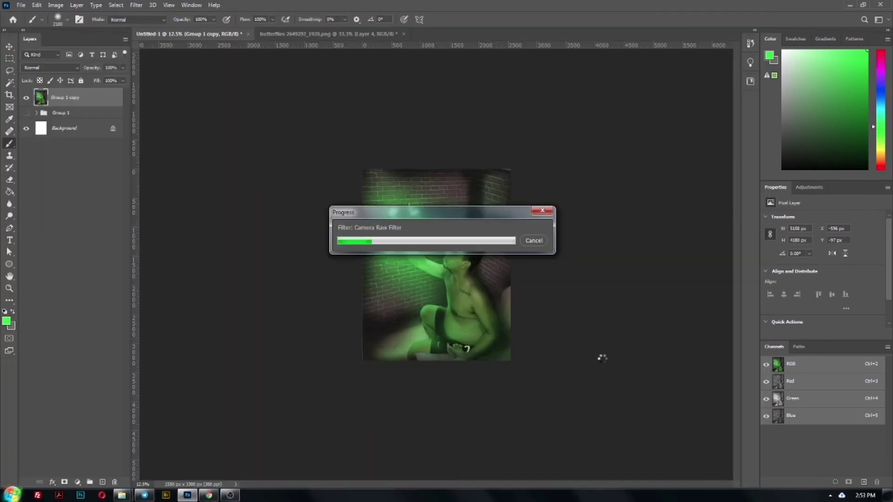
{"action": "key", "text": "ctrl+plus"}
{"action": "key", "text": "ctrl+plus"}
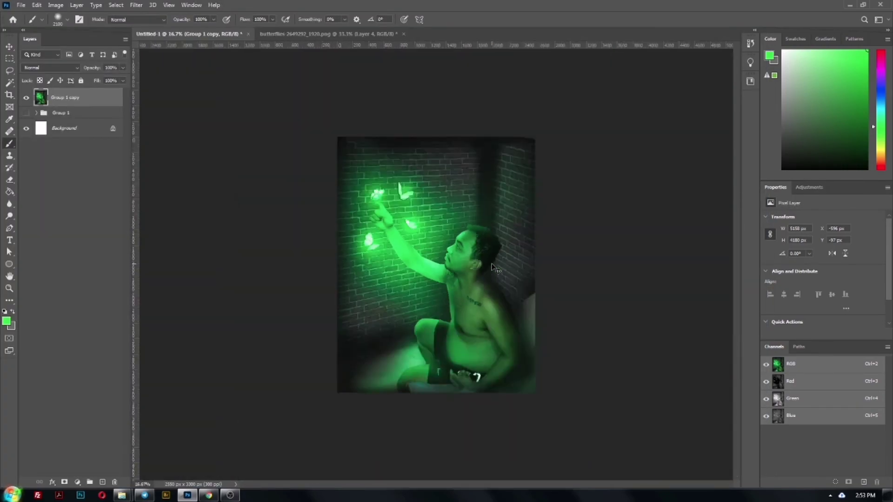
{"action": "left_click_drag", "start_coordinate": [26, 97], "coordinate": [26, 112]}
On the original group's Hue/Saturation layer, raise Saturation and Lightness and invert its mask.
{"action": "key", "text": "ctrl+plus"}
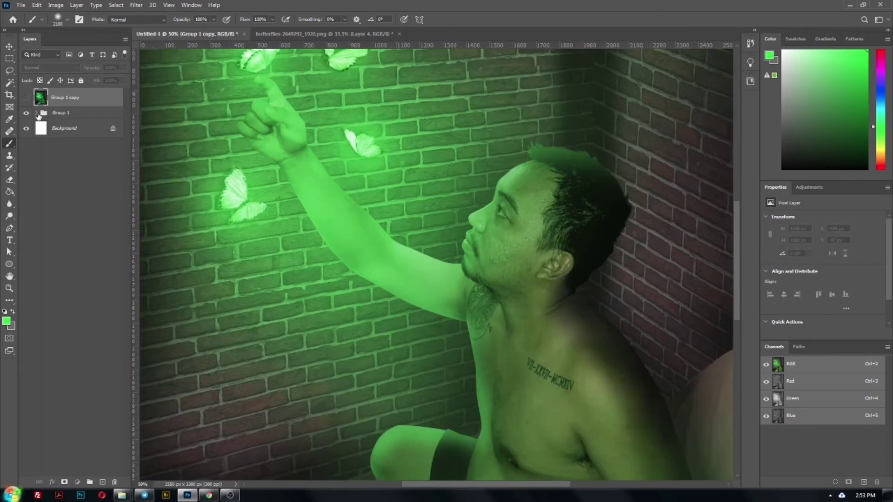
{"action": "left_click", "coordinate": [520, 223], "text": "ctrl"}
{"action": "left_click", "coordinate": [98, 340]}
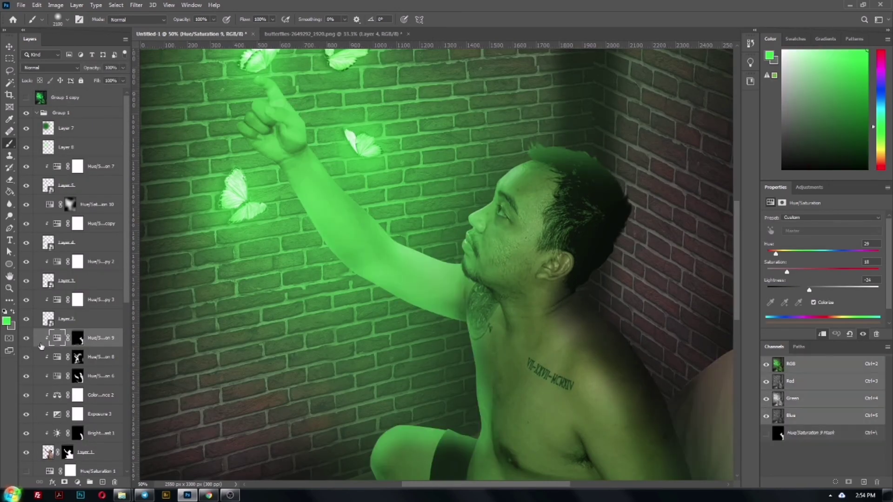
{"action": "left_click_drag", "start_coordinate": [803, 273], "coordinate": [825, 272]}
{"action": "left_click_drag", "start_coordinate": [823, 290], "coordinate": [853, 290]}
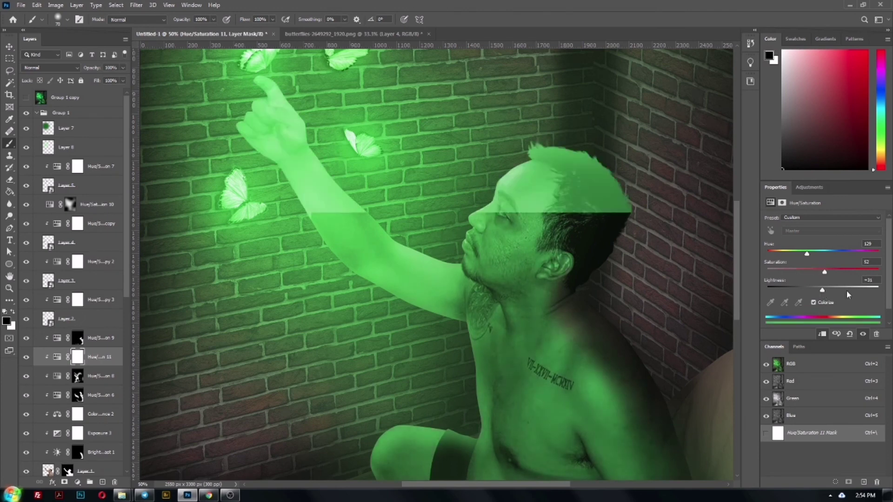
{"action": "key", "text": "ctrl+i"}
Paint white on the mask to reveal the tint along the arm, face and knee.
{"action": "key", "text": "x"}
{"action": "key", "text": "bracketright"}
{"action": "key", "text": "bracketright"}
{"action": "key", "text": "bracketright"}
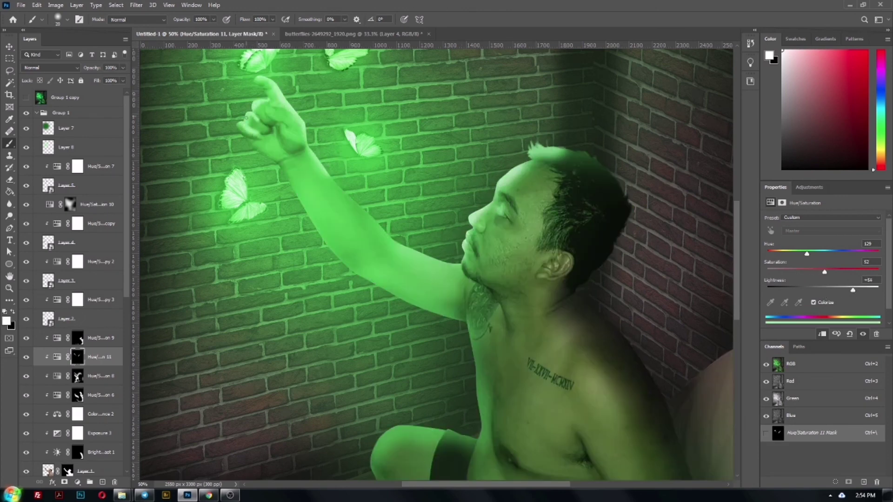
{"action": "key", "text": "x"}
{"action": "key", "text": "bracketright"}
{"action": "key", "text": "bracketright"}
{"action": "key", "text": "bracketright"}
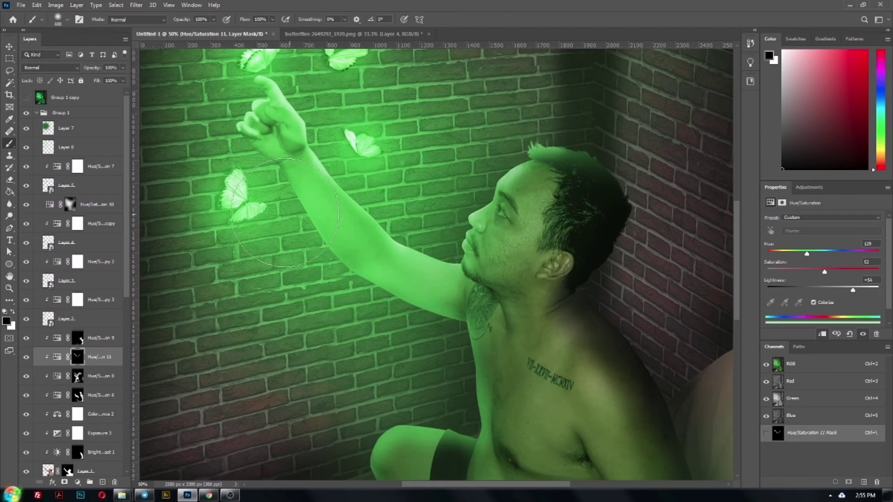
{"action": "key", "text": "x"}
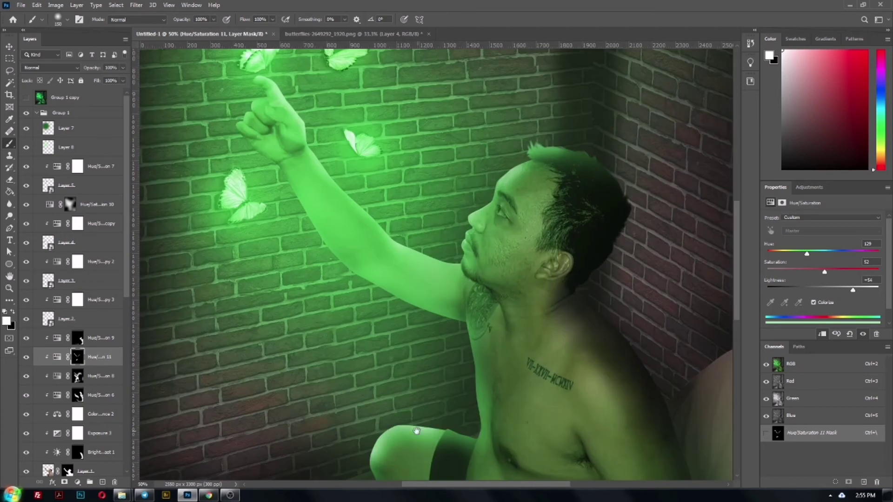
{"action": "scroll", "coordinate": [409, 428], "scroll_direction": "down", "scroll_amount": 5}
{"action": "key", "text": "x"}
{"action": "key", "text": "bracketright"}
{"action": "key", "text": "bracketright"}
{"action": "key", "text": "bracketright"}
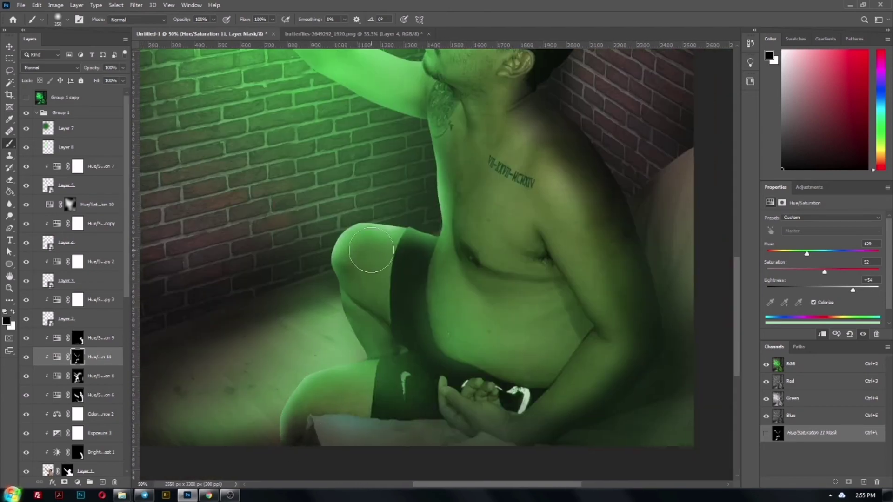
Fit the canvas in view and open the mask in the Camera Raw Filter.
{"action": "key", "text": "ctrl+0"}
{"action": "left_click", "coordinate": [137, 5]}
{"action": "left_click", "coordinate": [163, 61]}
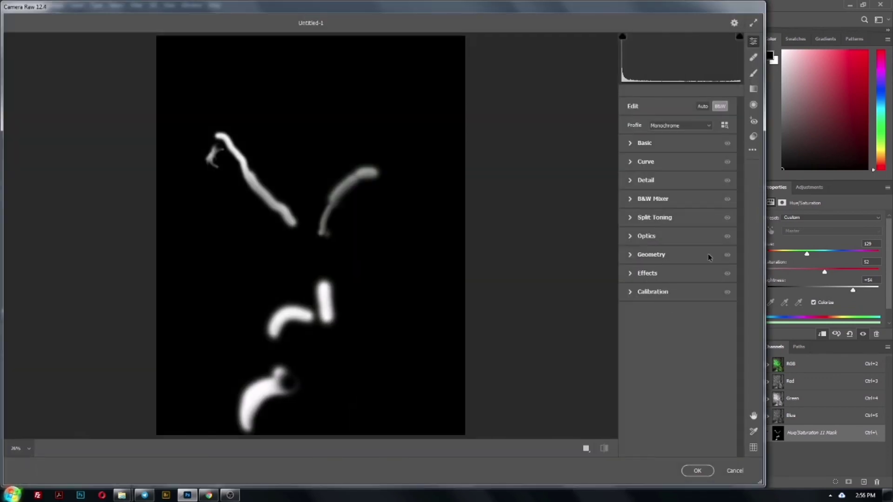
Load the saved green.xmp settings into Camera Raw and apply them.
{"action": "left_click", "coordinate": [753, 150]}
{"action": "left_click", "coordinate": [793, 199]}
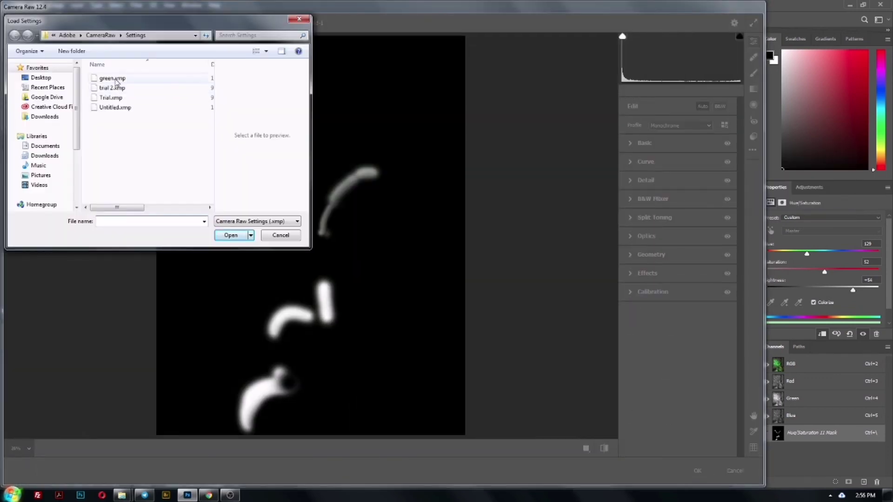
{"action": "double_click", "coordinate": [117, 82]}
{"action": "left_click", "coordinate": [698, 471]}
Convert the group copy to a Smart Object and apply green.xmp via the Camera Raw Filter.
{"action": "right_click", "coordinate": [62, 115]}
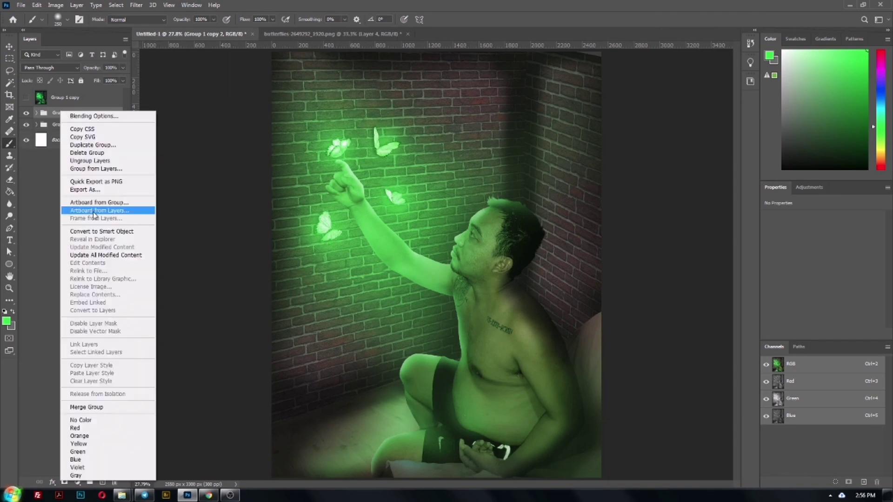
{"action": "left_click", "coordinate": [89, 155]}
{"action": "left_click", "coordinate": [135, 4]}
{"action": "left_click", "coordinate": [162, 61]}
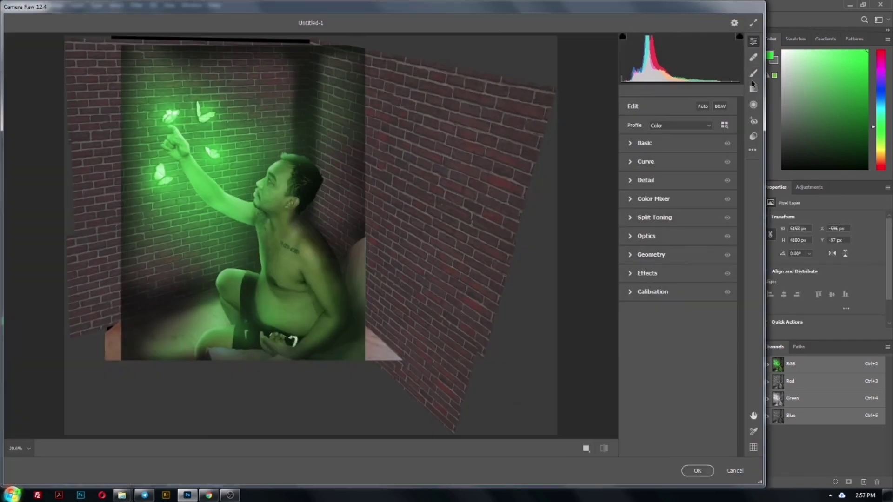
{"action": "left_click", "coordinate": [753, 150]}
{"action": "left_click", "coordinate": [793, 199]}
{"action": "double_click", "coordinate": [117, 83]}
{"action": "left_click", "coordinate": [697, 471]}
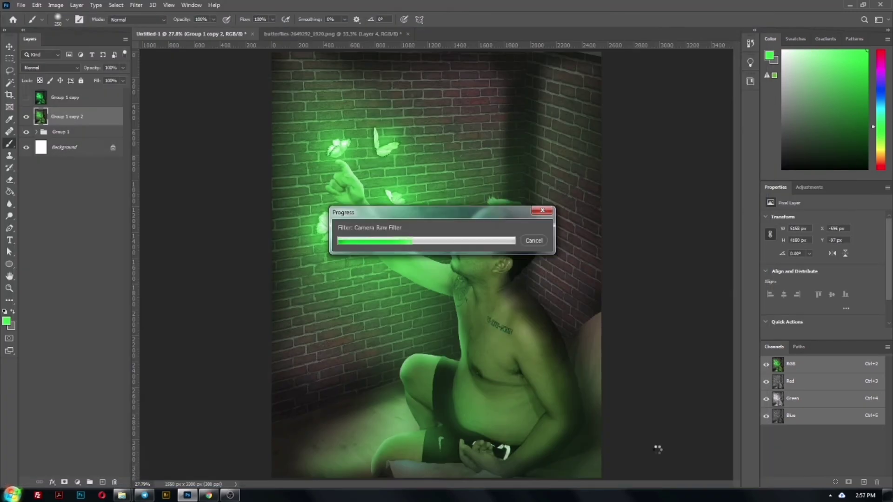
{"action": "key", "text": "ctrl+minus"}
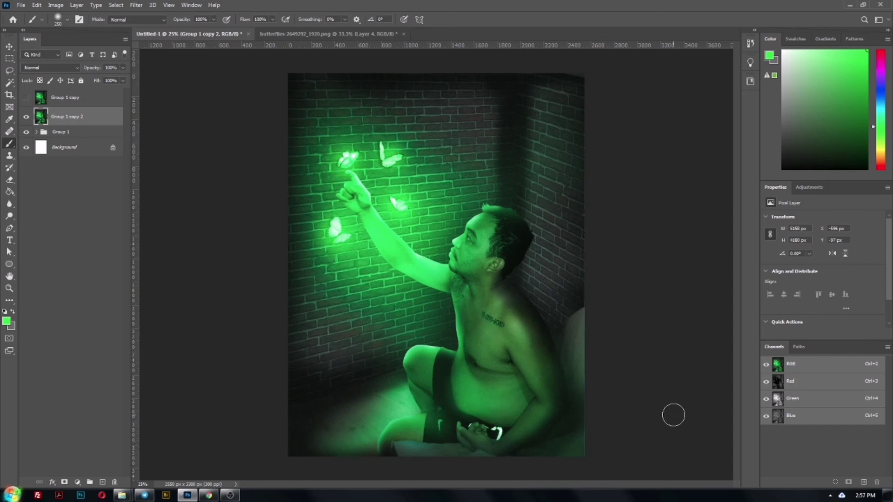